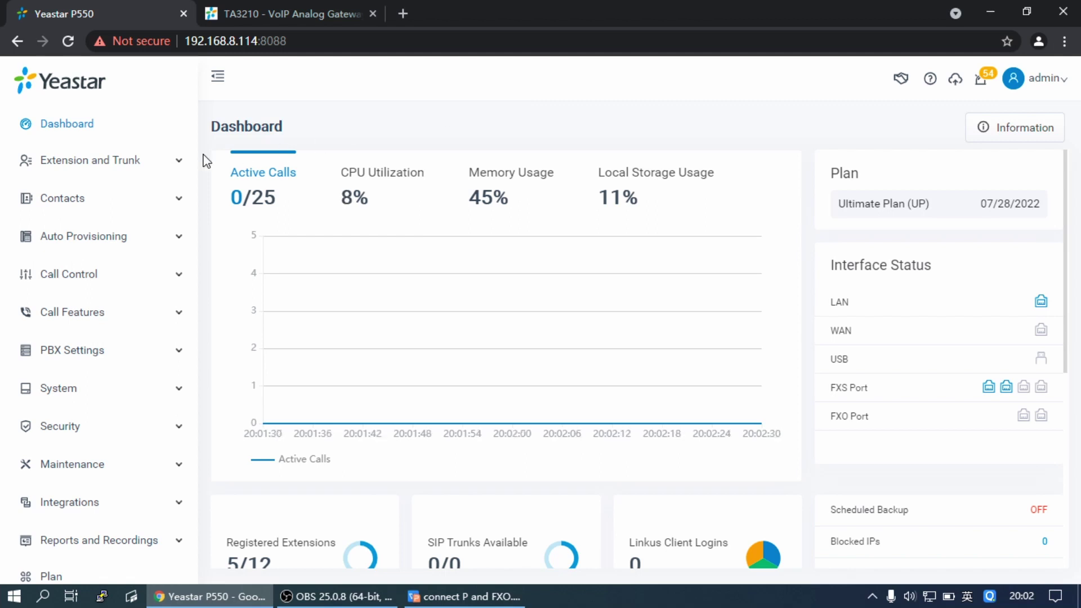
Add a new trunk on the P550 PBX and name it spsFXO
click(110, 166)
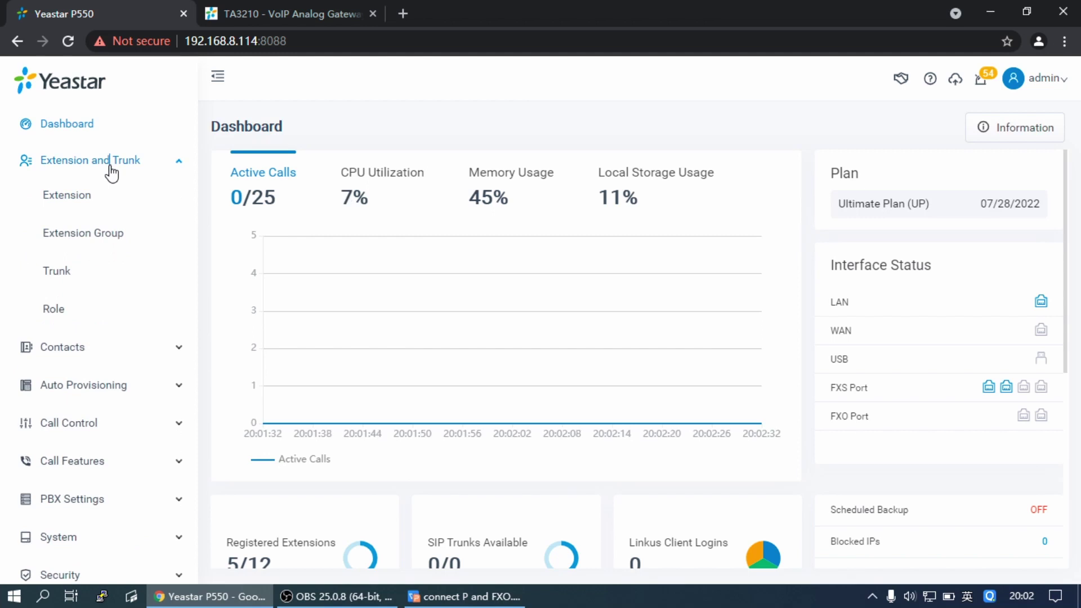
click(88, 280)
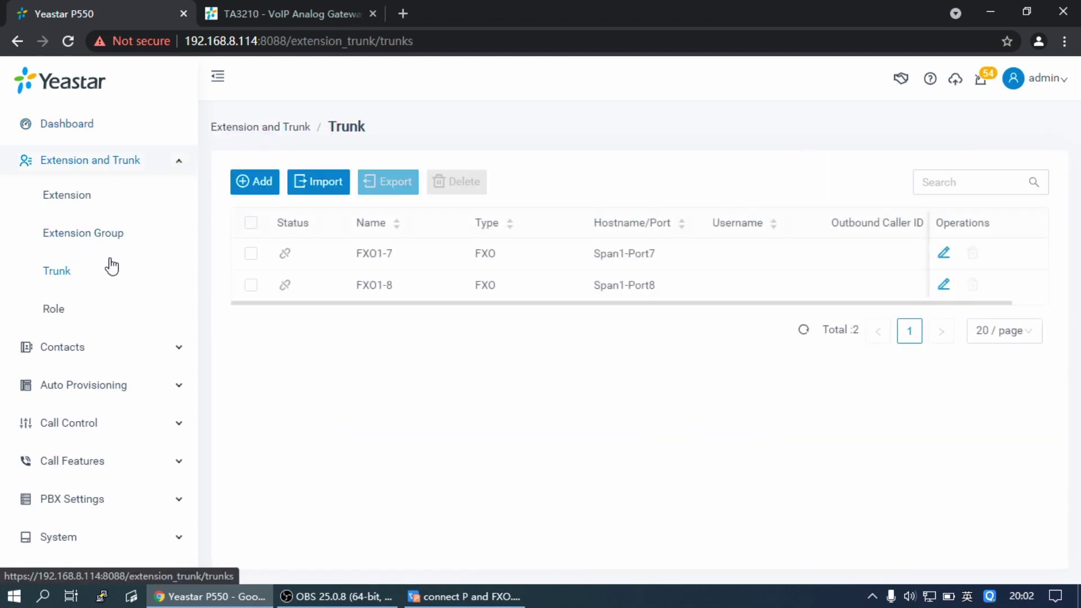
click(254, 182)
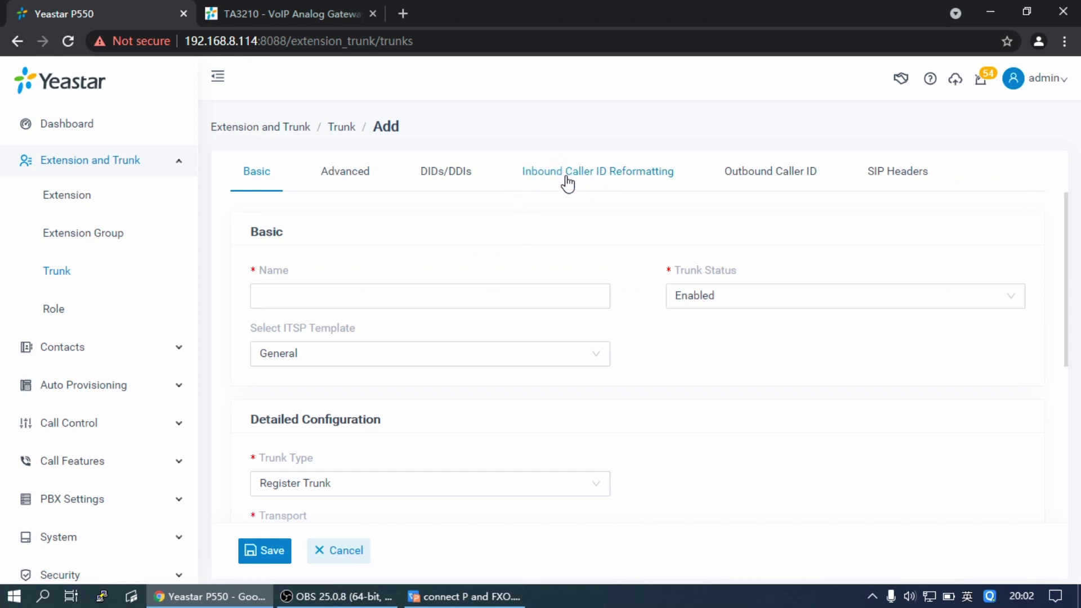
click(354, 288)
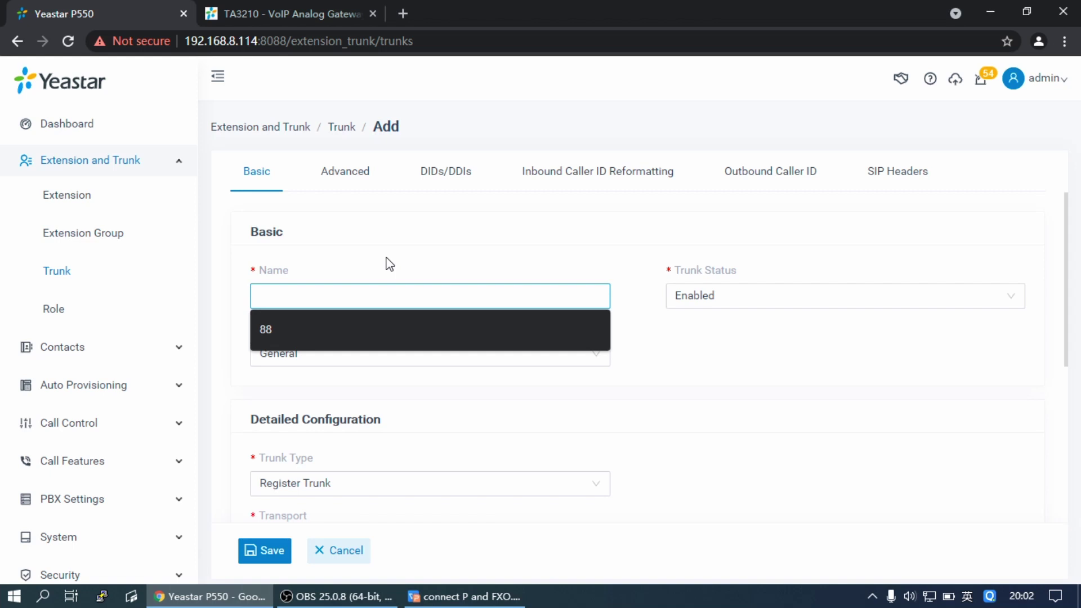
text(sps)
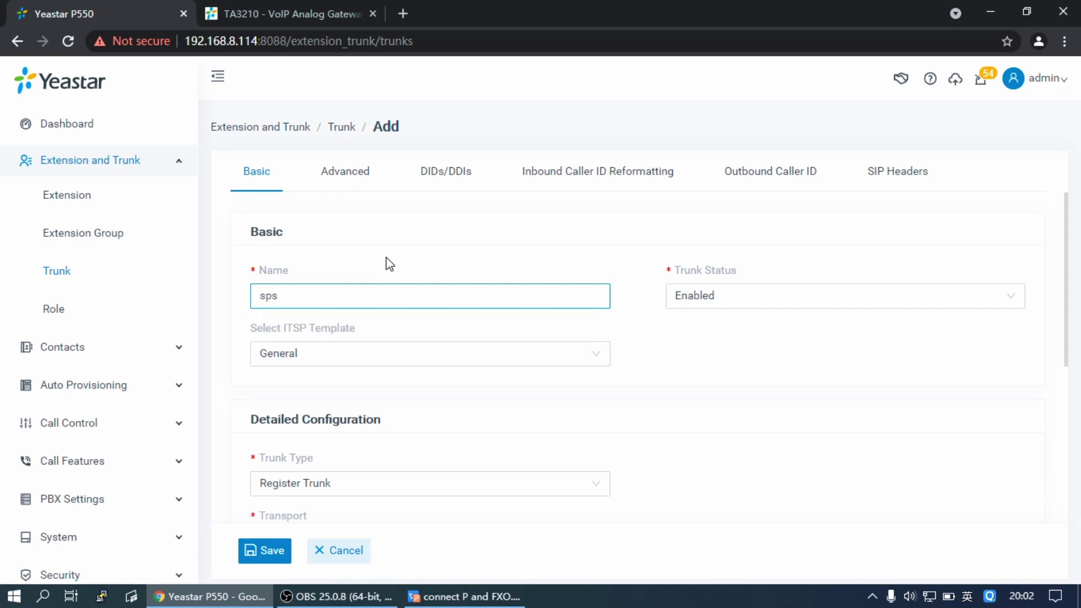
key(Caps_Lock)
text(FXO)
key(Caps_Lock)
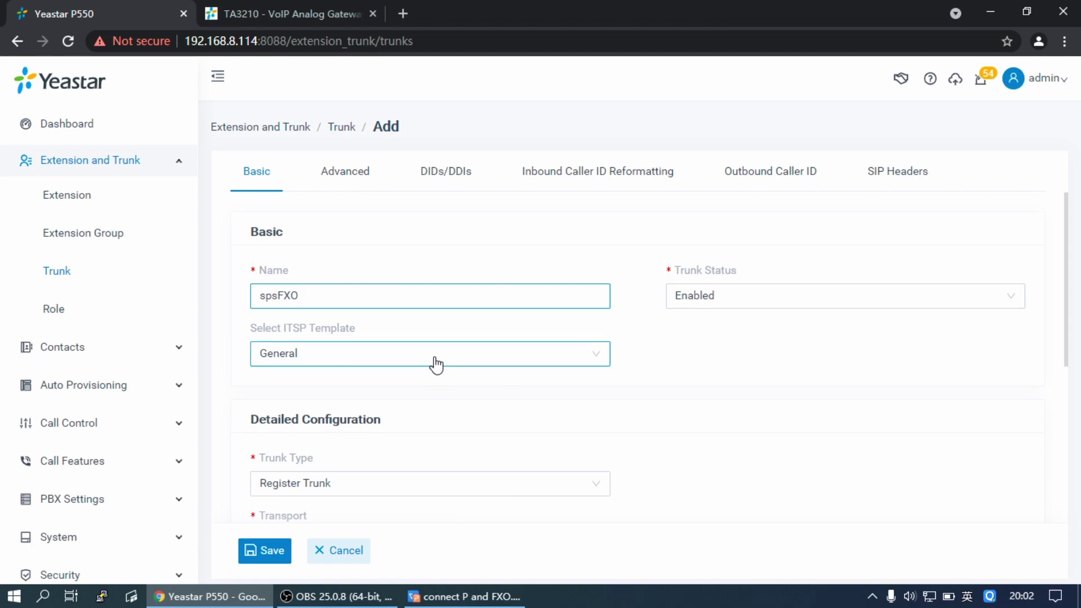
Set the new trunk's type to Peer Trunk
scroll(637, 364, down, 3)
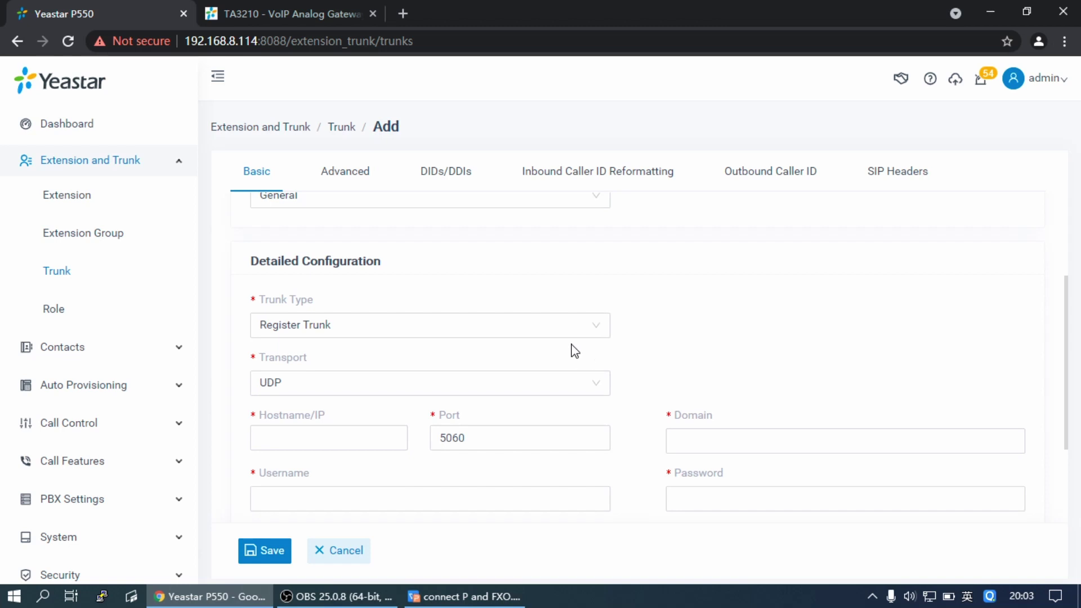
click(541, 329)
click(420, 394)
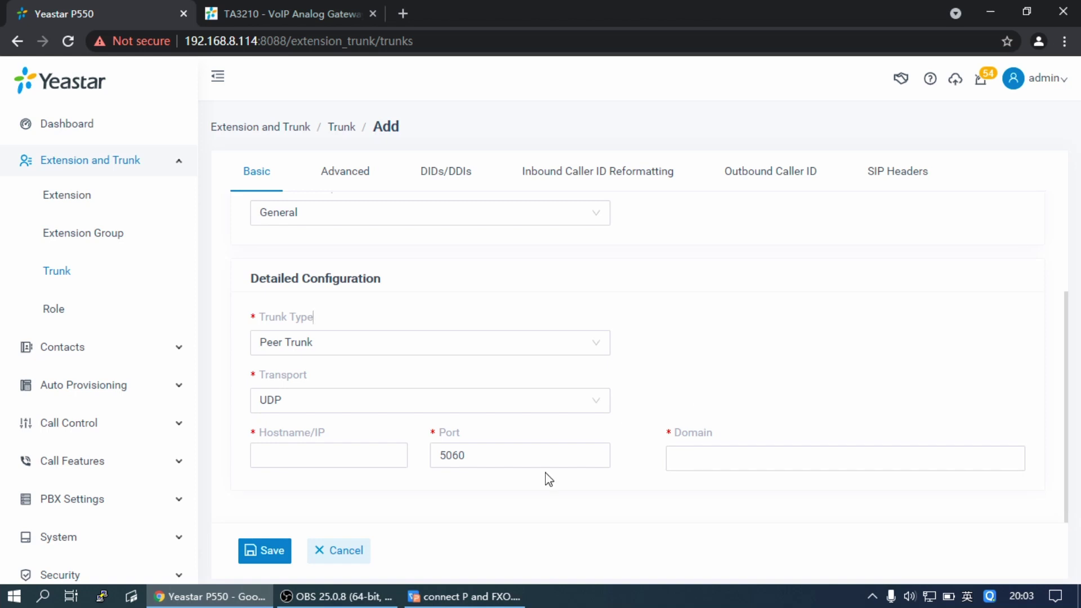
Set both the hostname/IP and the domain of the peer trunk to 192.168.8.109
click(369, 458)
text(19)
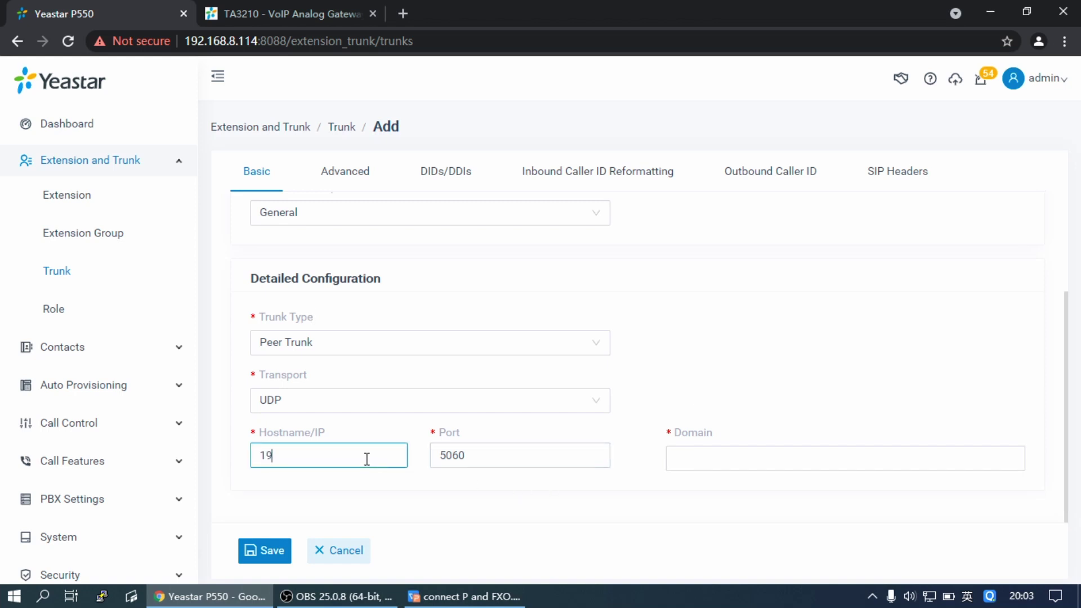
text(2.168.8.109)
click(693, 449)
text(192)
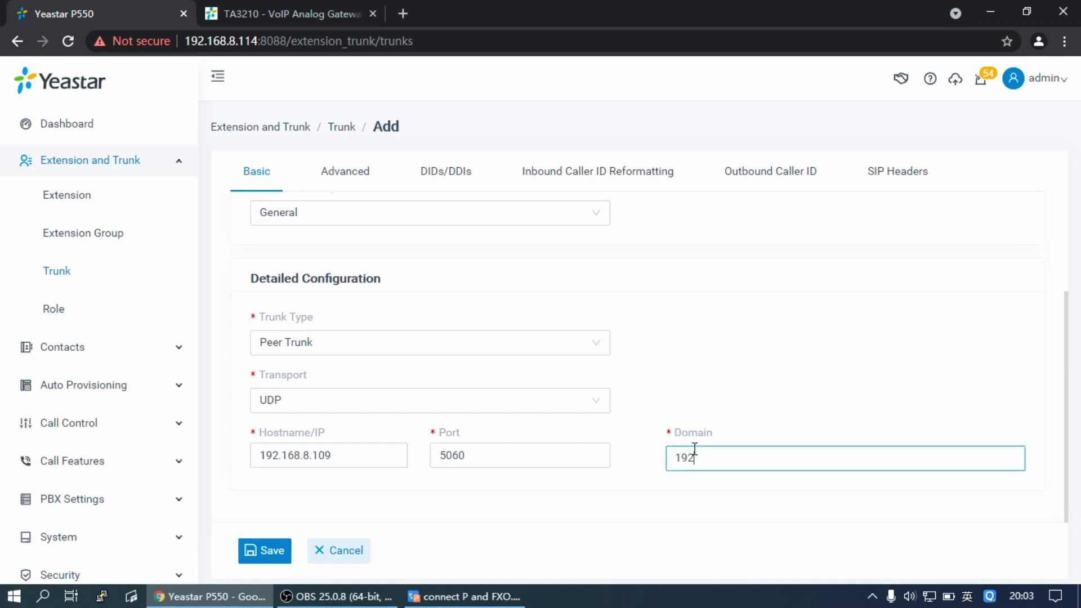
text(.168.8.109)
click(509, 463)
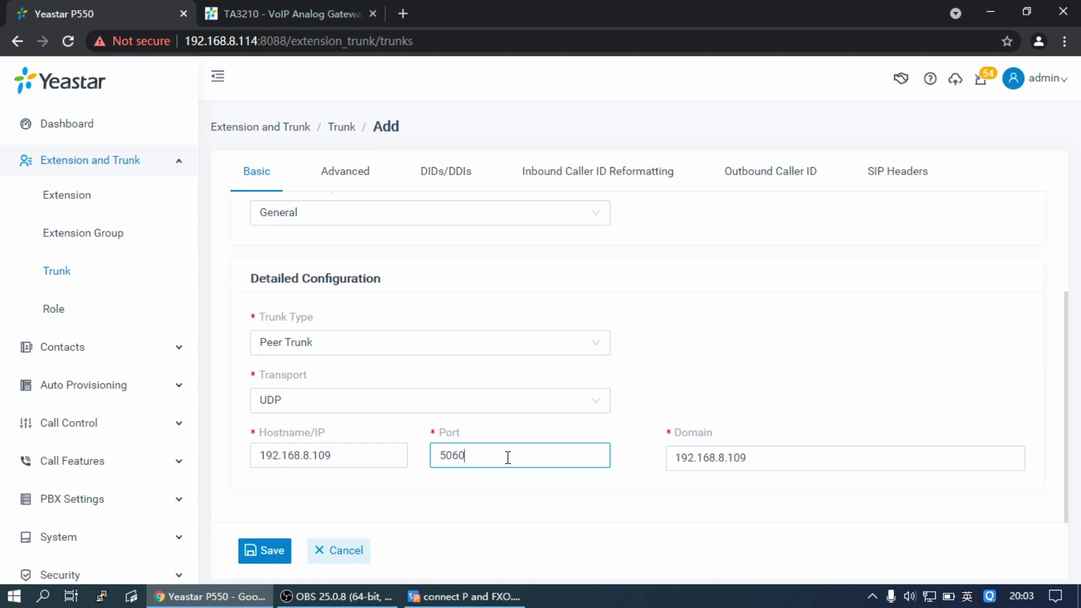
Save the spsFXO trunk, apply the configuration and check the trunk's status
click(274, 555)
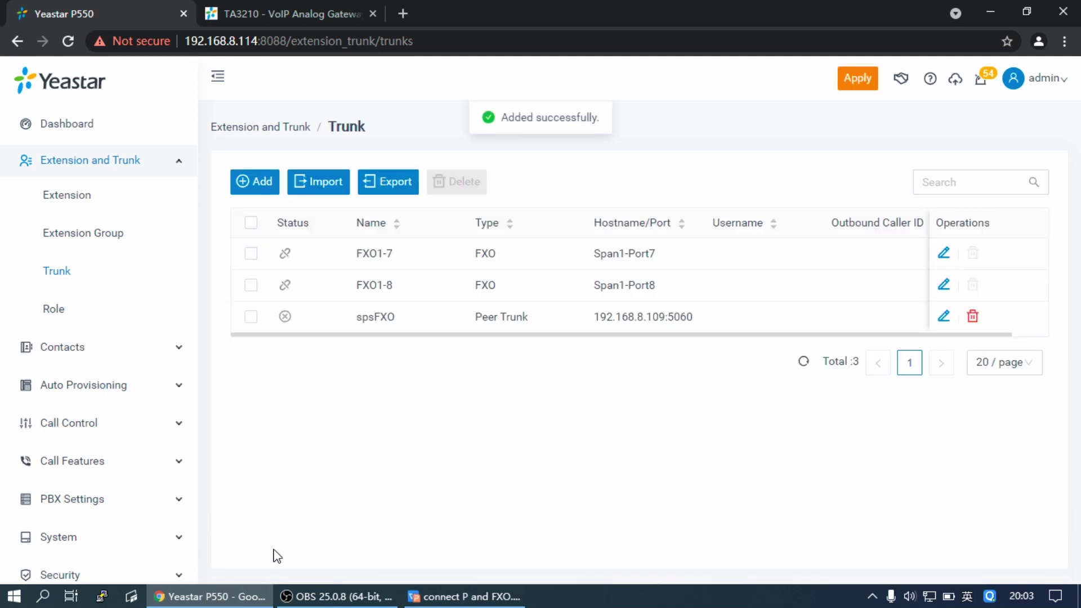
click(846, 76)
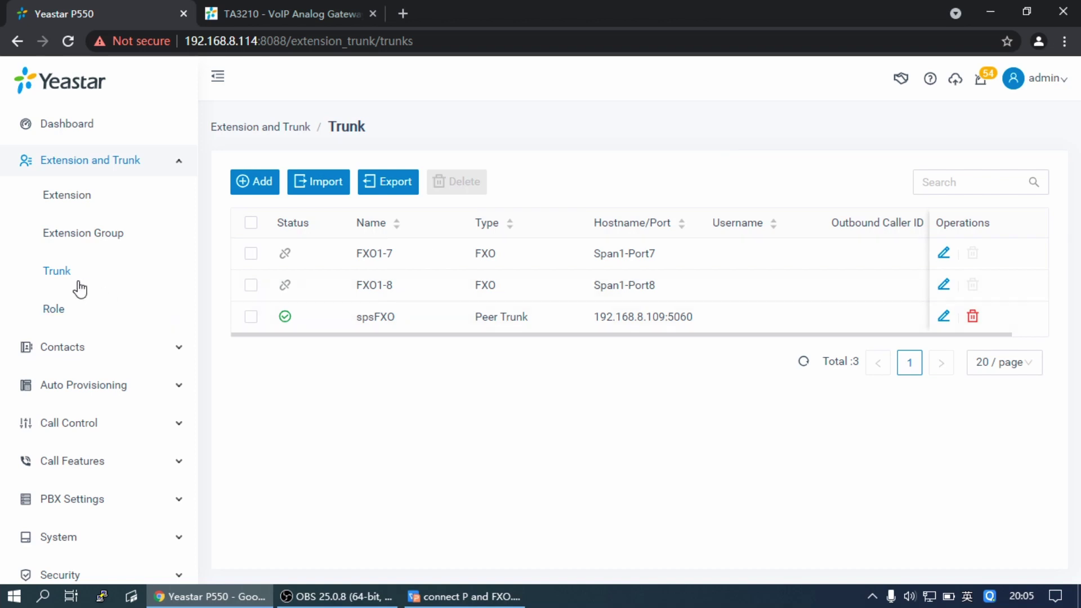
mouse_move(289, 325)
Switch to the TA3210 gateway and add a new VoIP trunk with trunk type Service Provider
click(316, 7)
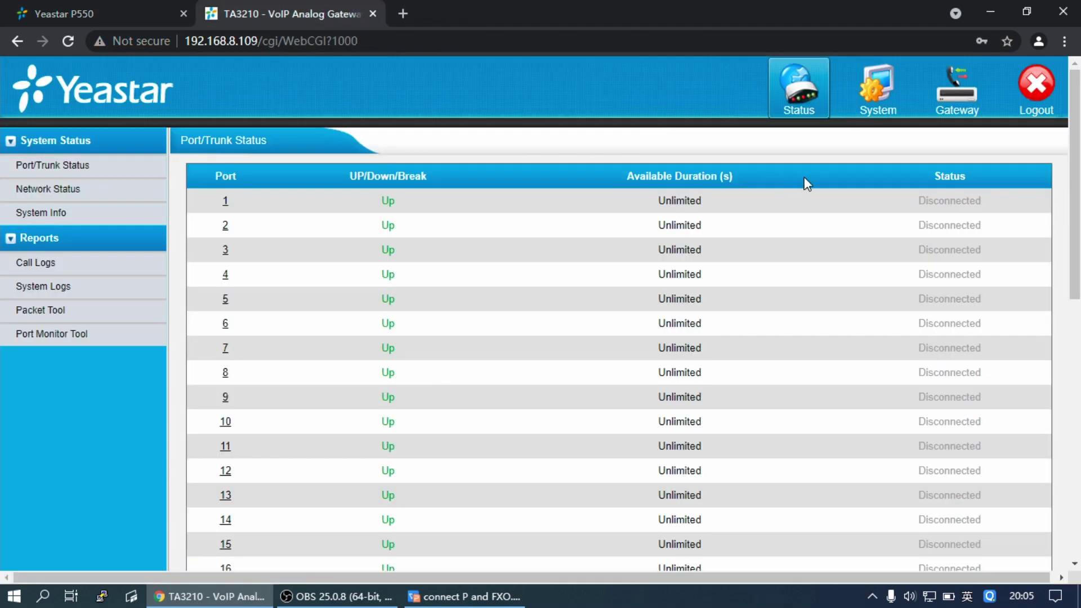
click(957, 90)
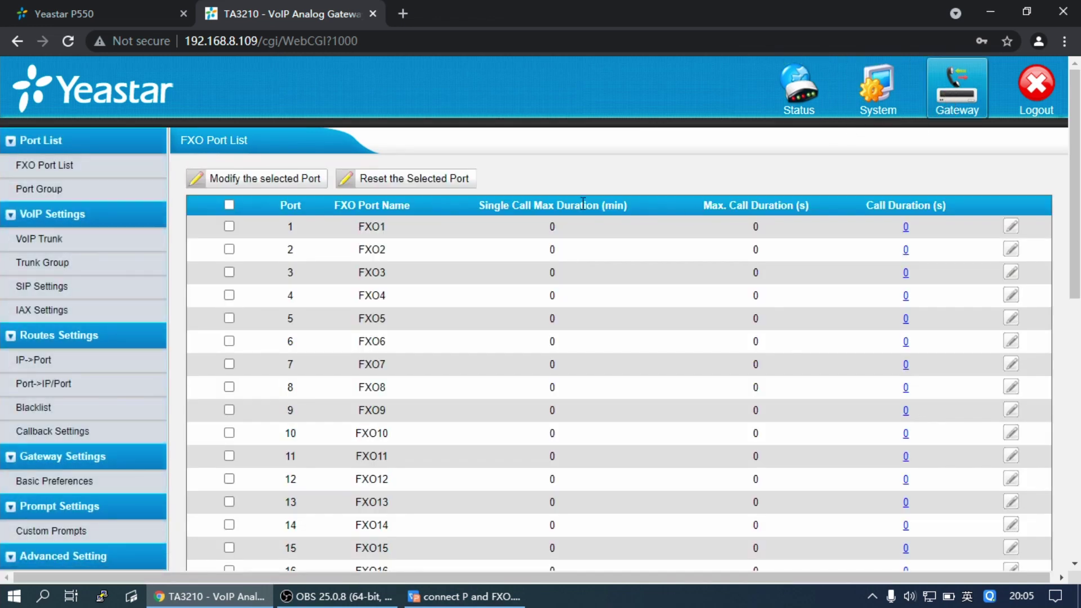
click(63, 243)
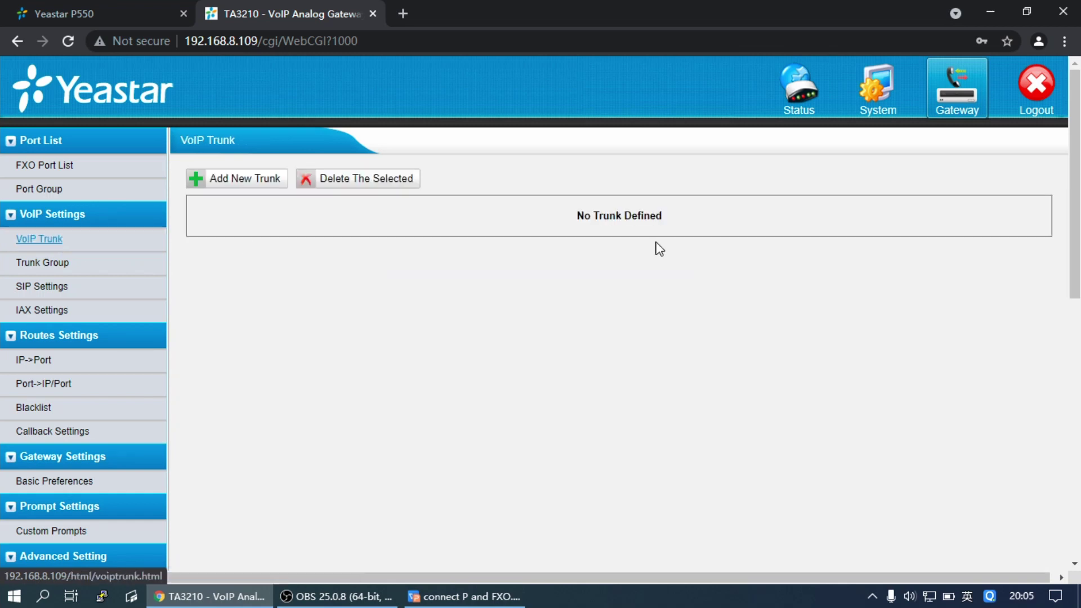
click(271, 183)
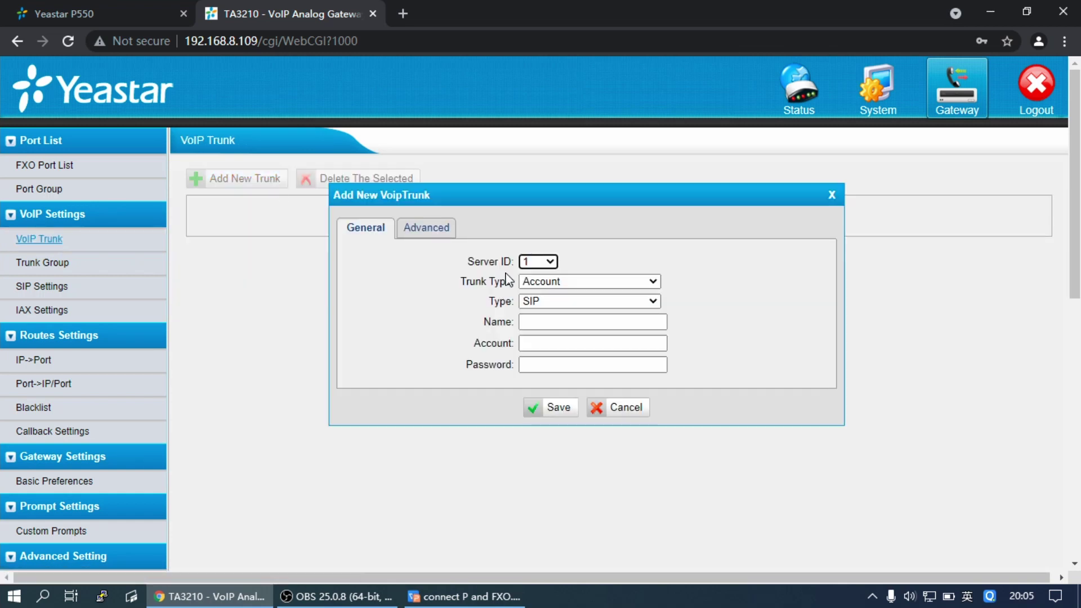
click(615, 282)
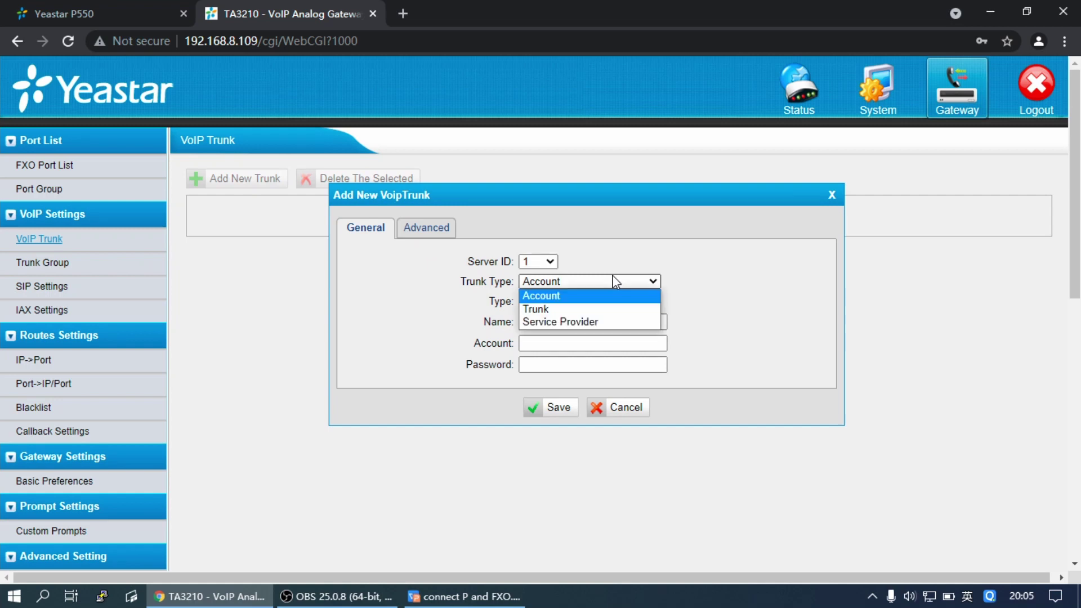
click(601, 322)
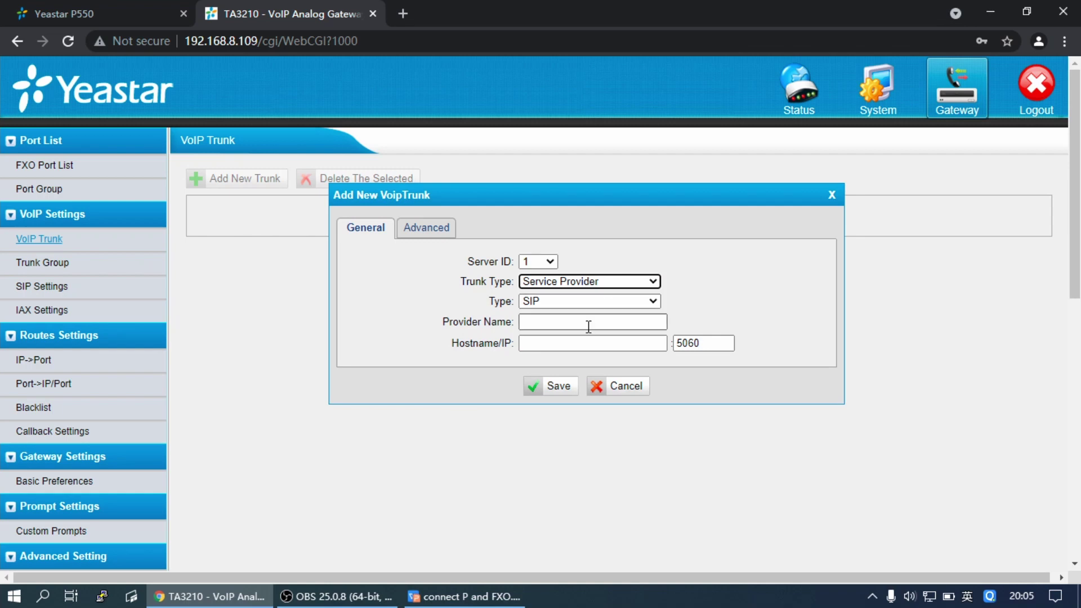
Set the gateway trunk's provider name to SPSP550 and its hostname/IP to 192.168.8.114
click(588, 325)
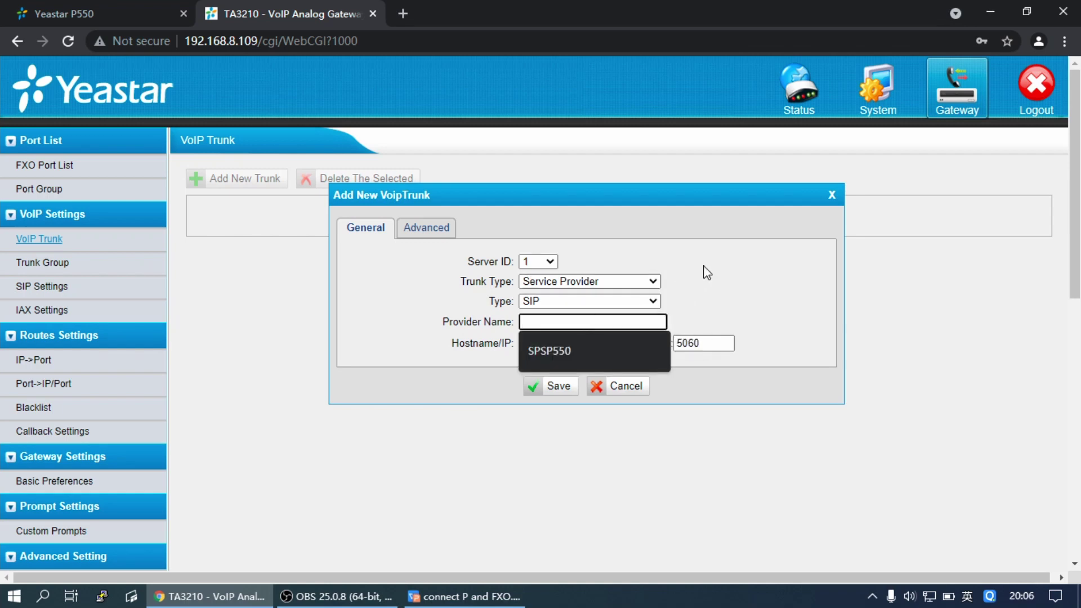
click(555, 355)
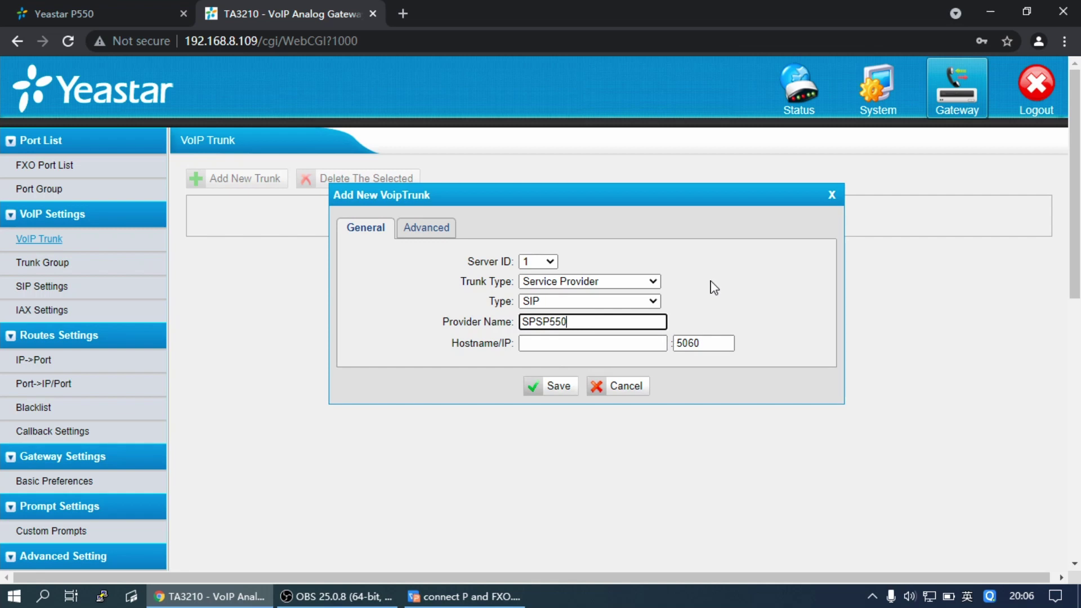
click(632, 343)
text(192.168.8.114)
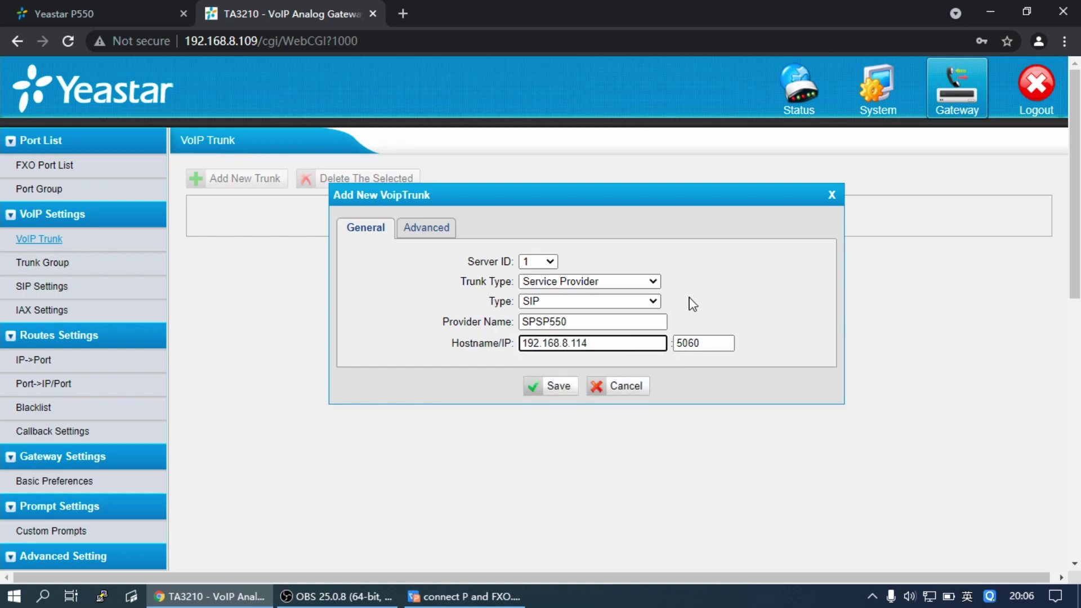
Save the SPSP550 trunk and apply the changes on the gateway
click(715, 343)
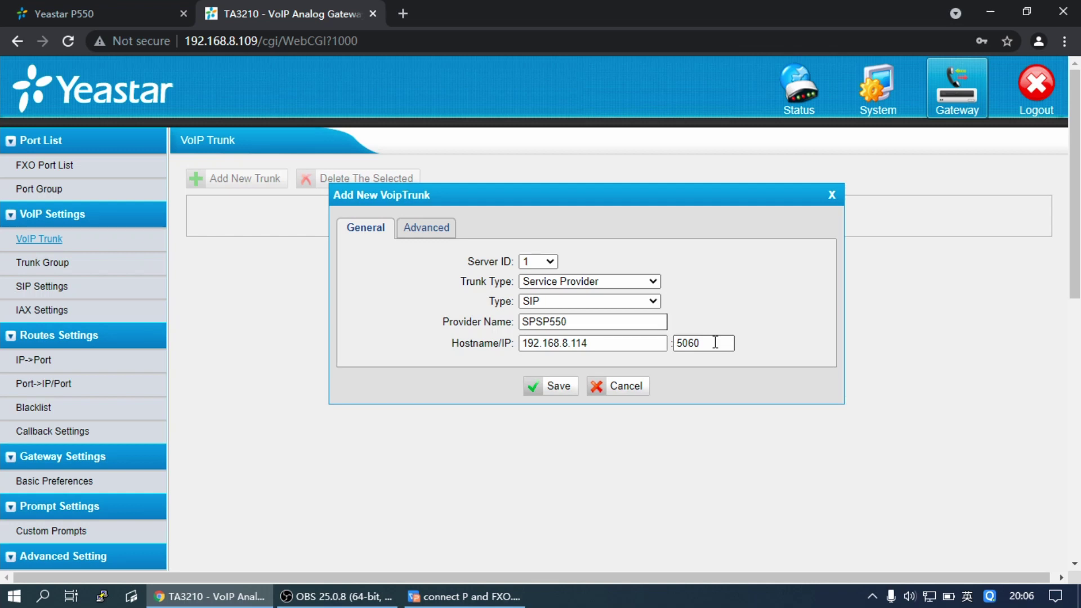
double_click(715, 342)
click(753, 322)
click(563, 386)
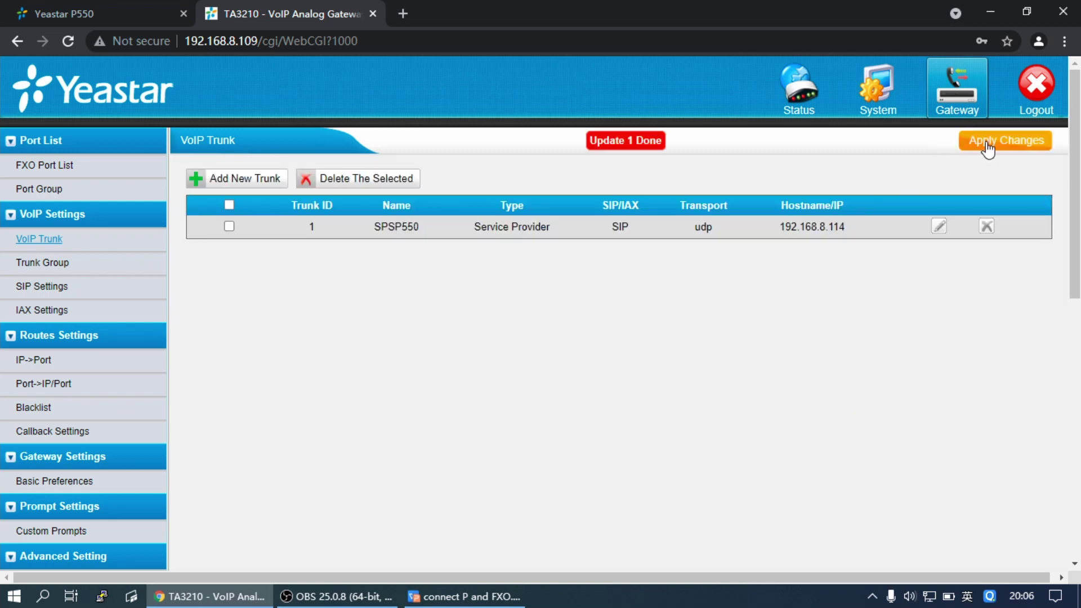
click(988, 148)
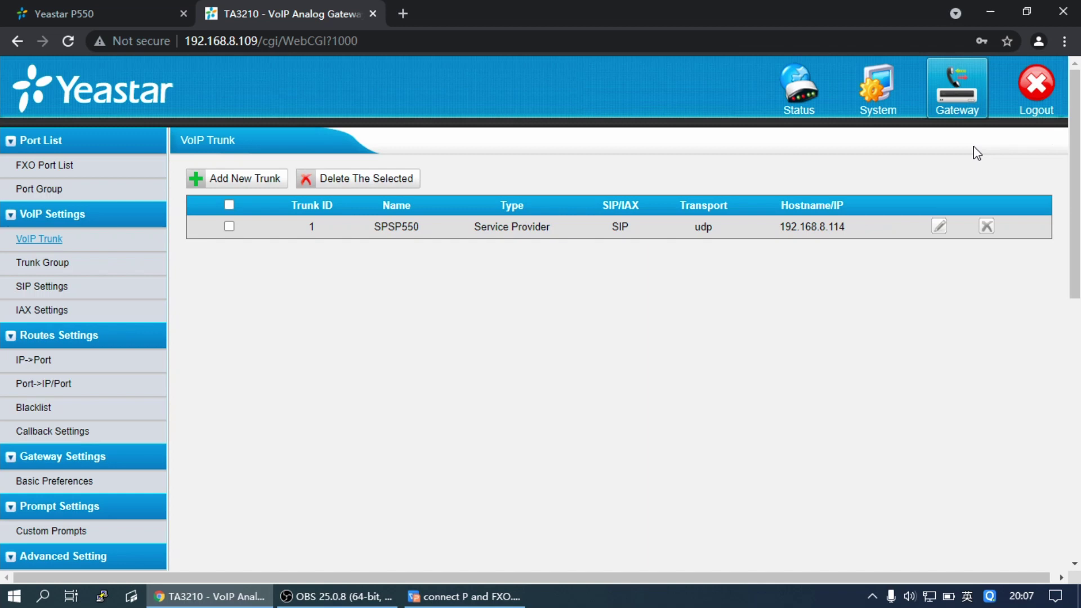
Examine the gateway's port and trunk status list for the VoIP trunk
click(801, 101)
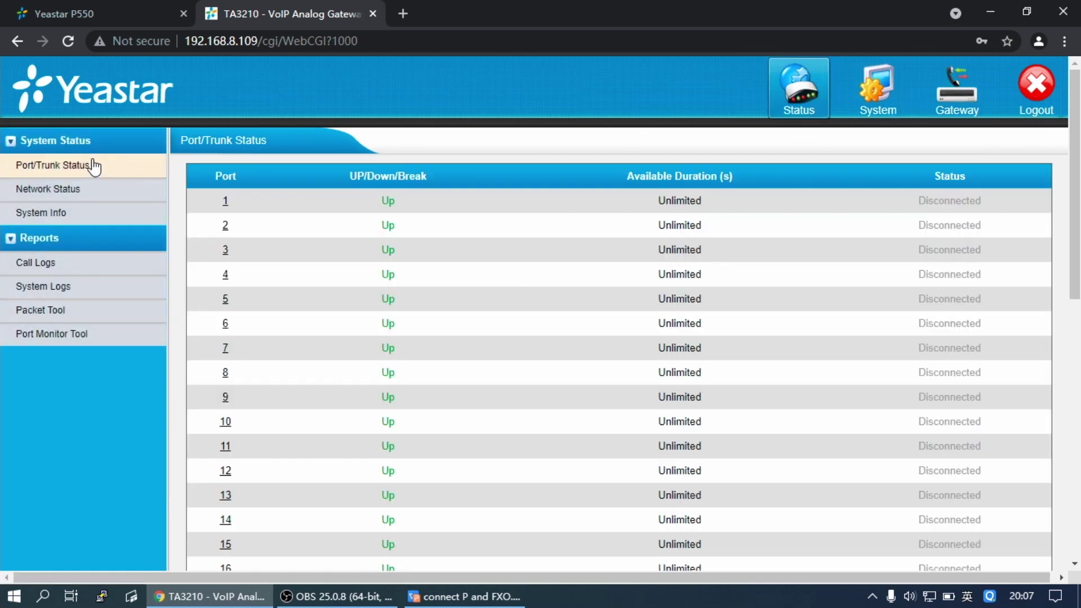
click(93, 165)
scroll(683, 243, down, 9)
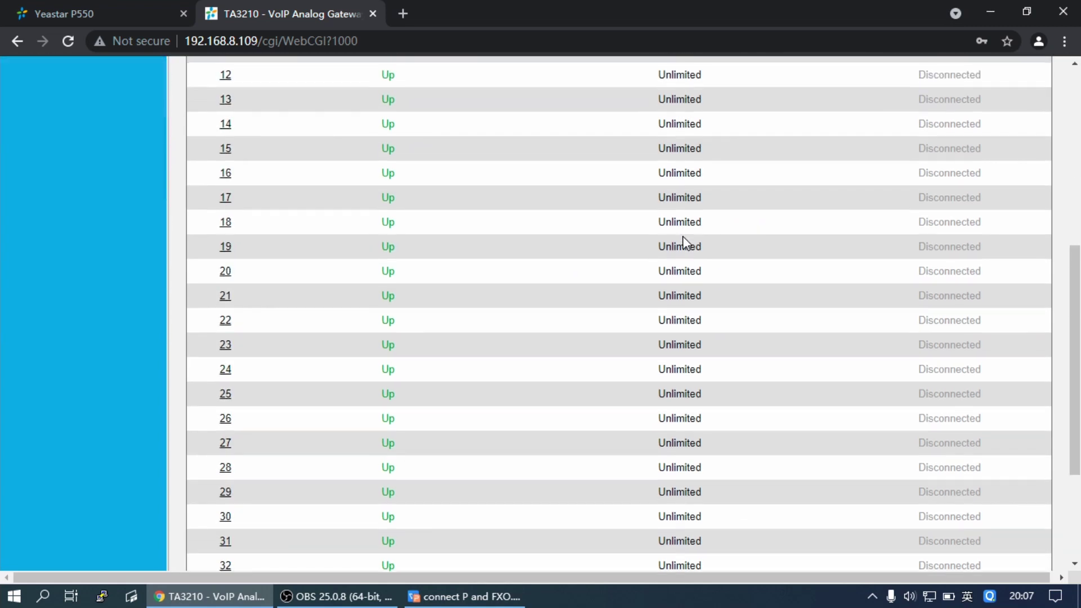
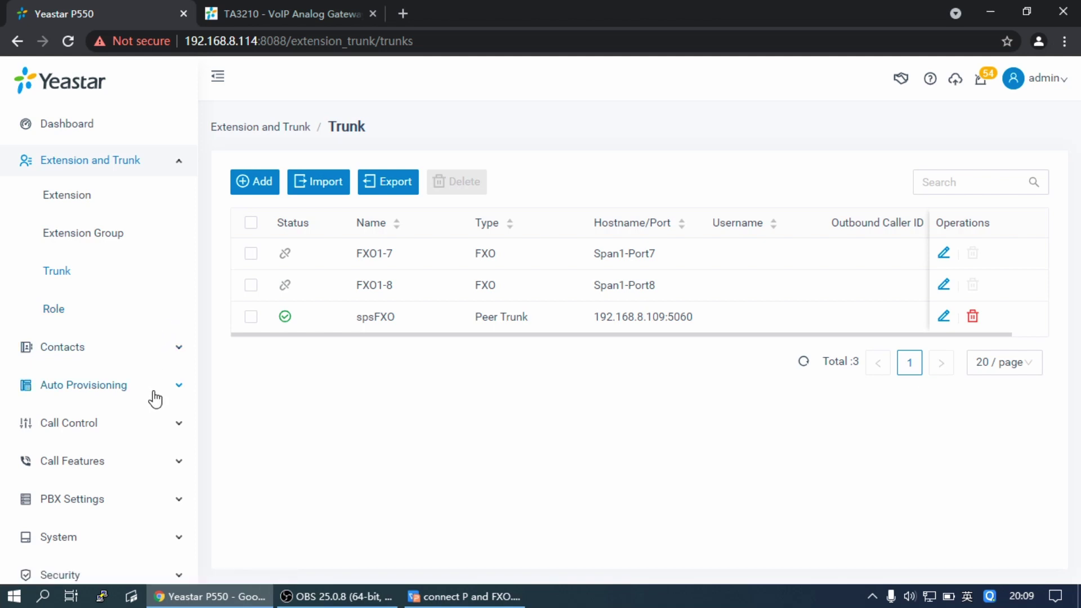
Add a new outbound route on the P550 PBX and name it toFXO
click(120, 431)
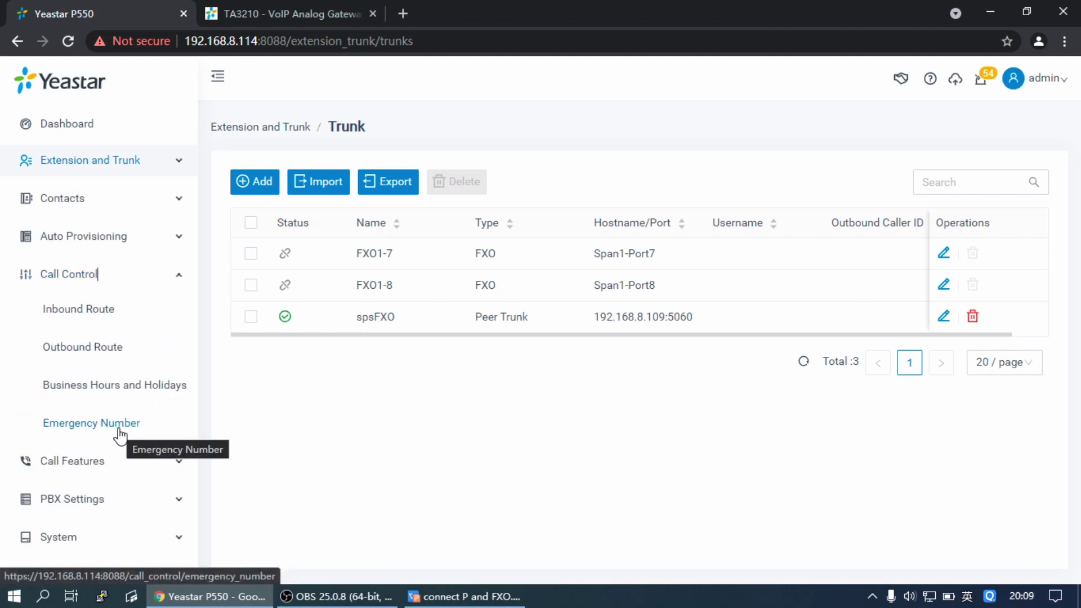
click(91, 347)
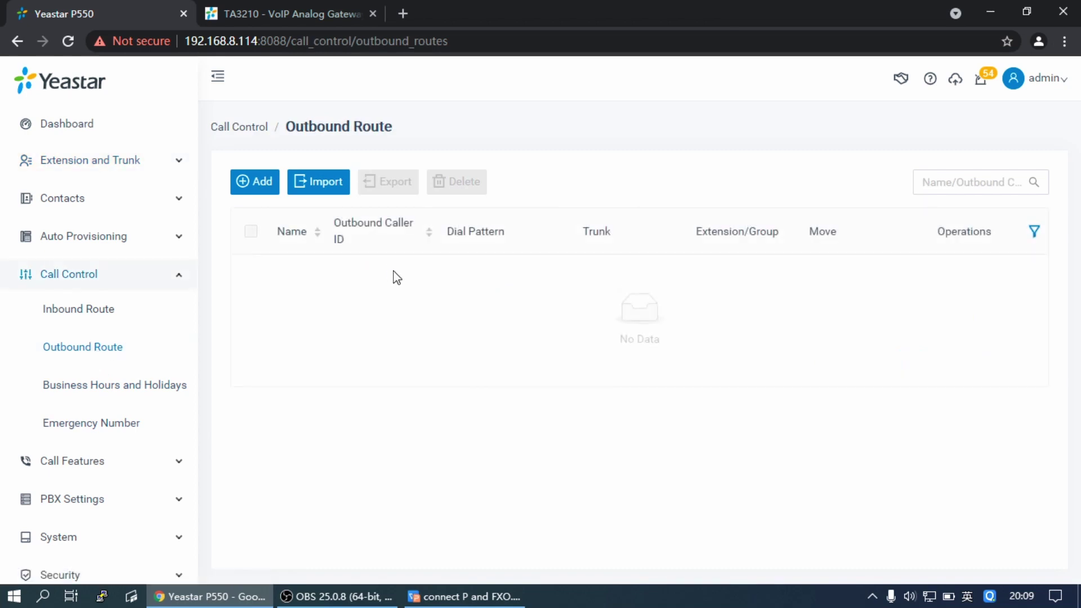
click(262, 189)
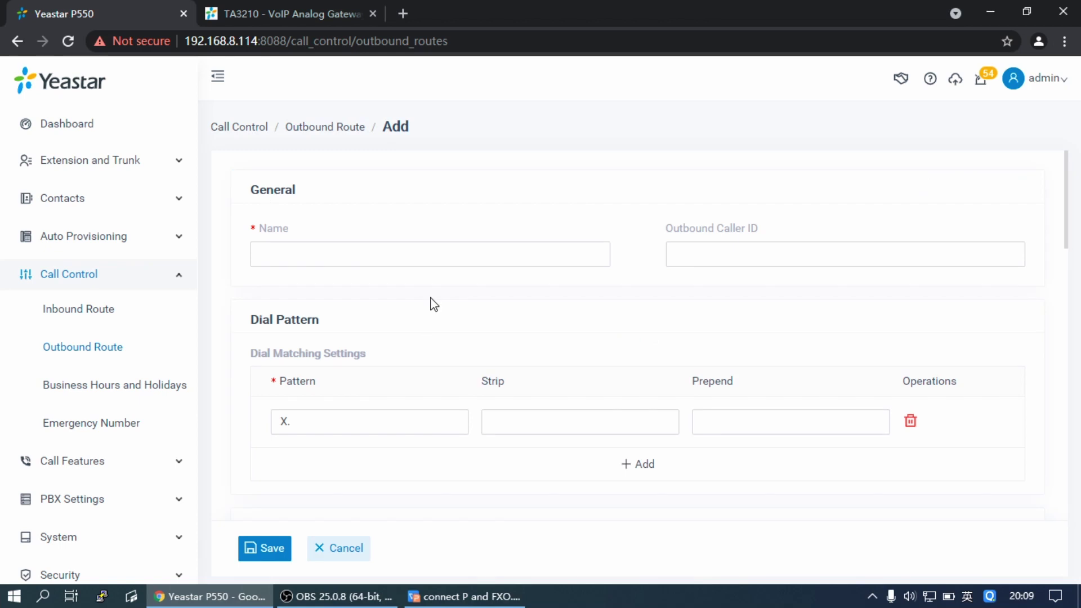
click(348, 258)
text(to)
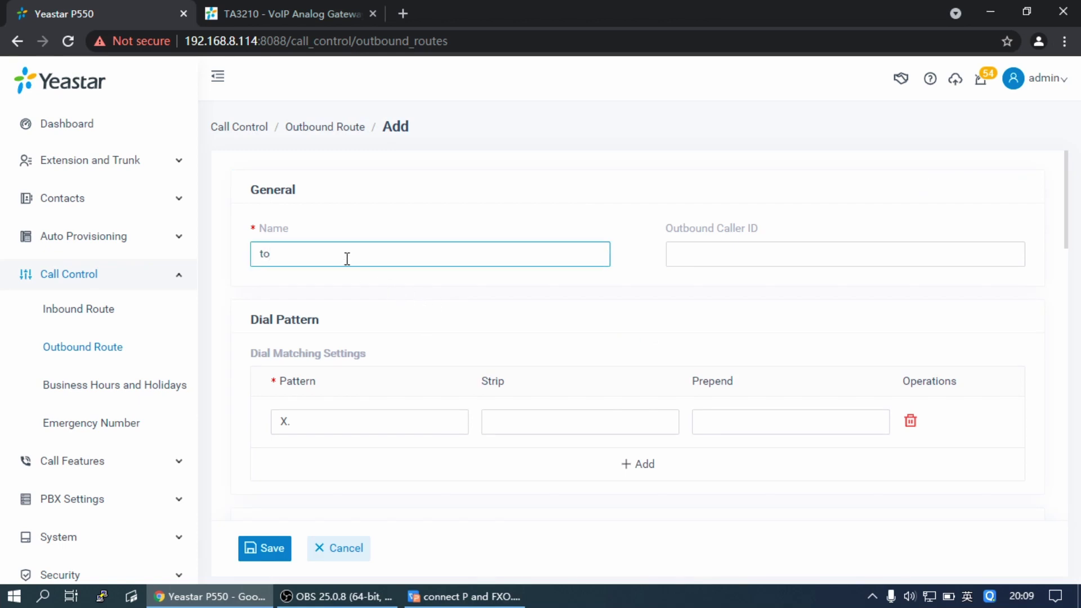
key(Caps_Lock)
text(FXO)
key(Caps_Lock)
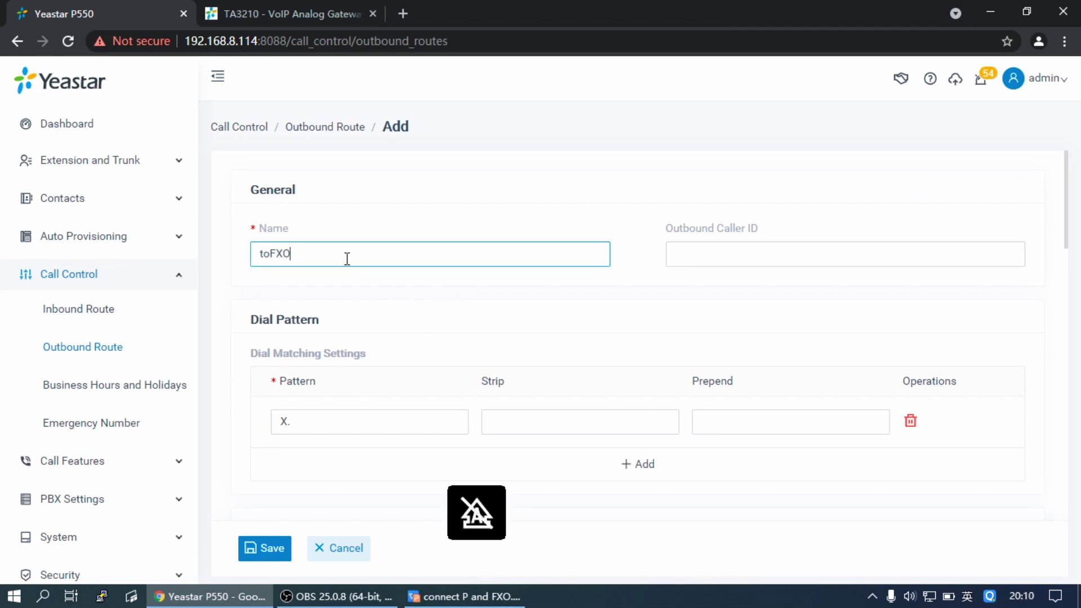
click(514, 321)
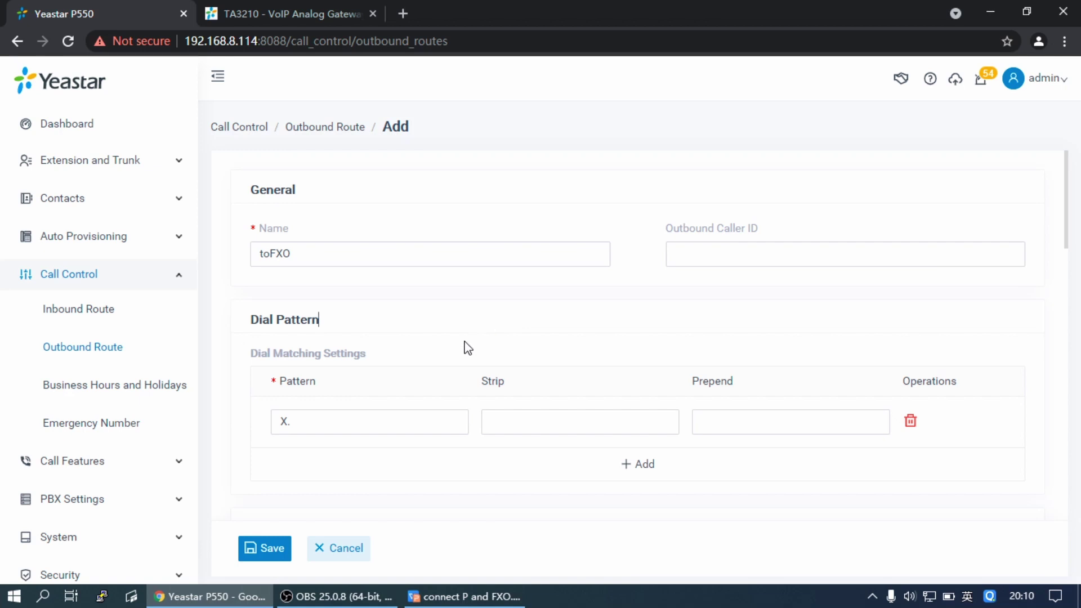
Set the toFXO route's dial pattern to 9. and strip 1 digit
drag(327, 422, 251, 437)
text(9.)
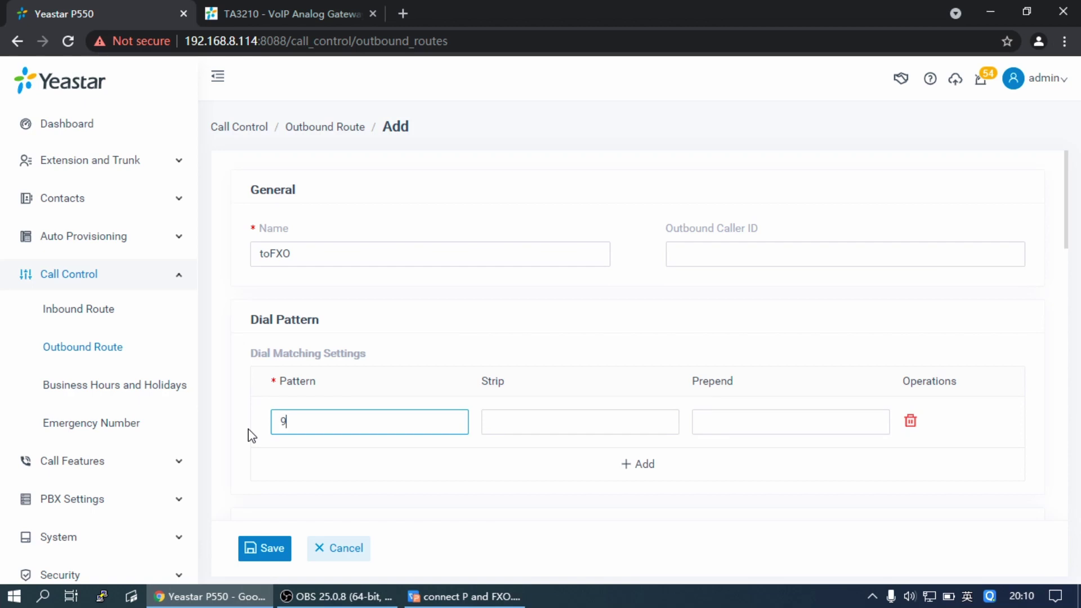
click(545, 425)
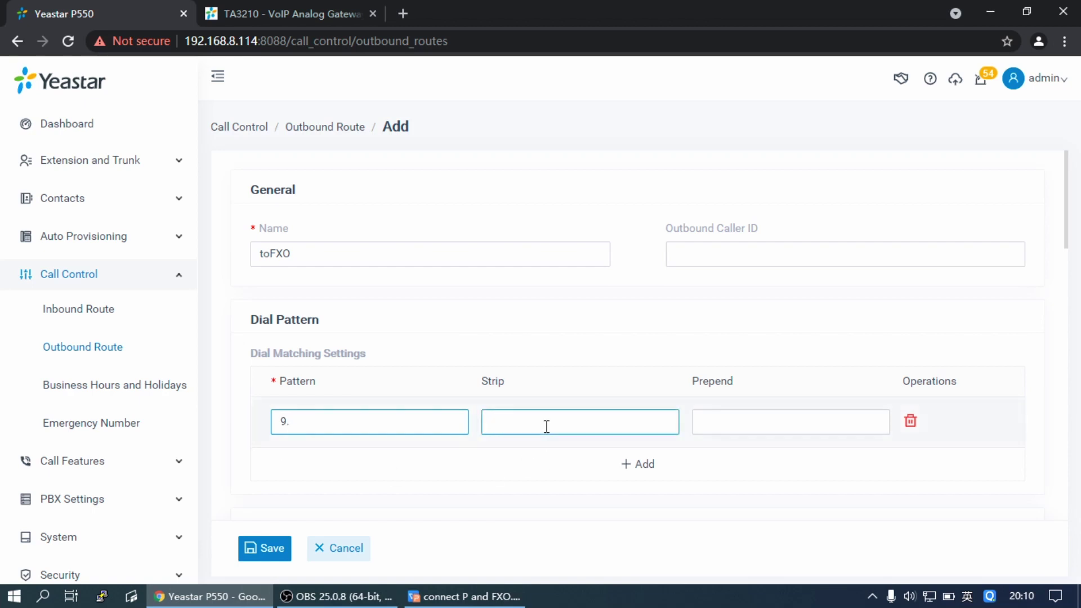
text(1)
Select the spsFXO peer trunk for the toFXO outbound route
scroll(792, 323, down, 3)
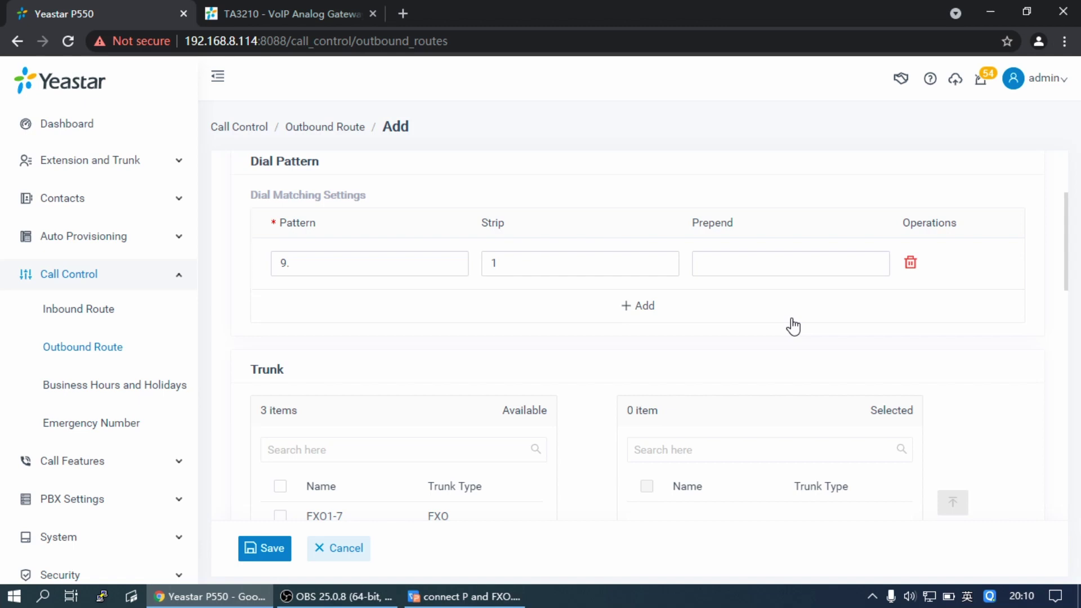
scroll(792, 326, down, 4)
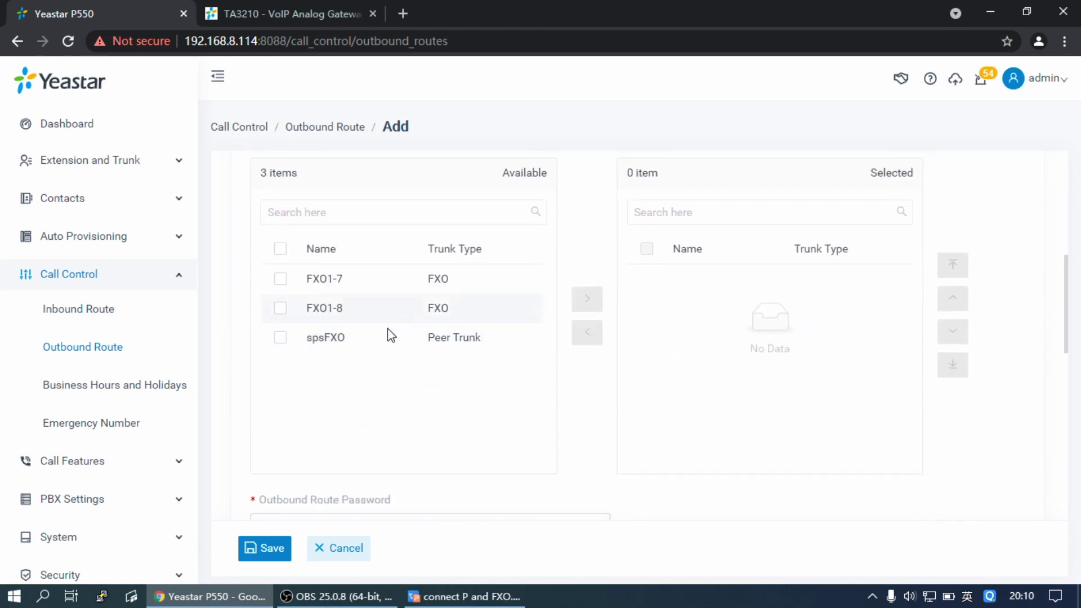
double_click(374, 340)
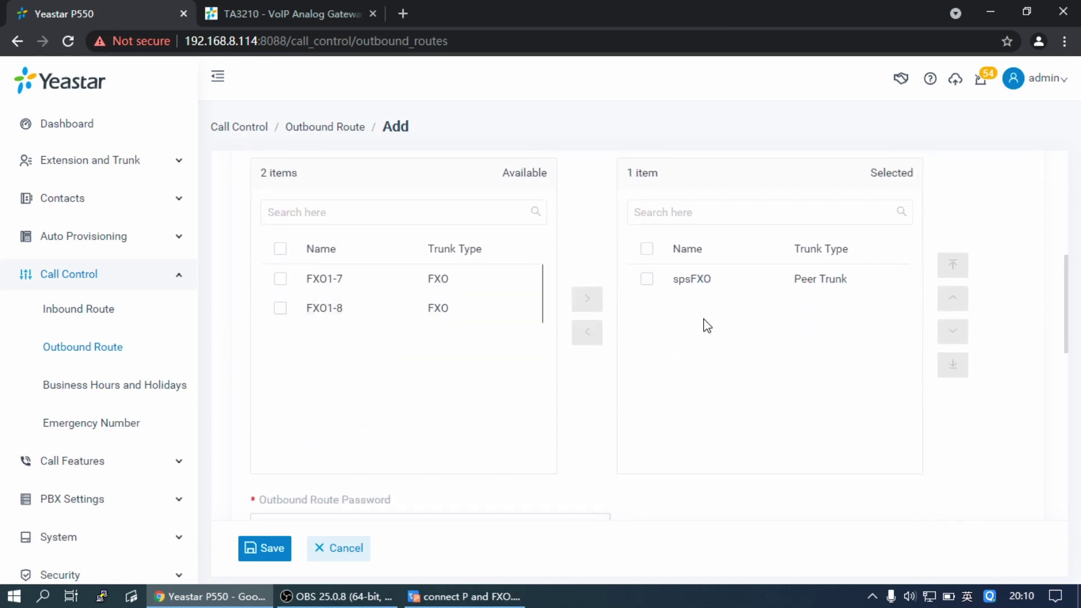
Assign extensions 2000 and 2001 to the toFXO outbound route, then save it and apply the changes on the PBX
scroll(691, 424, down, 2)
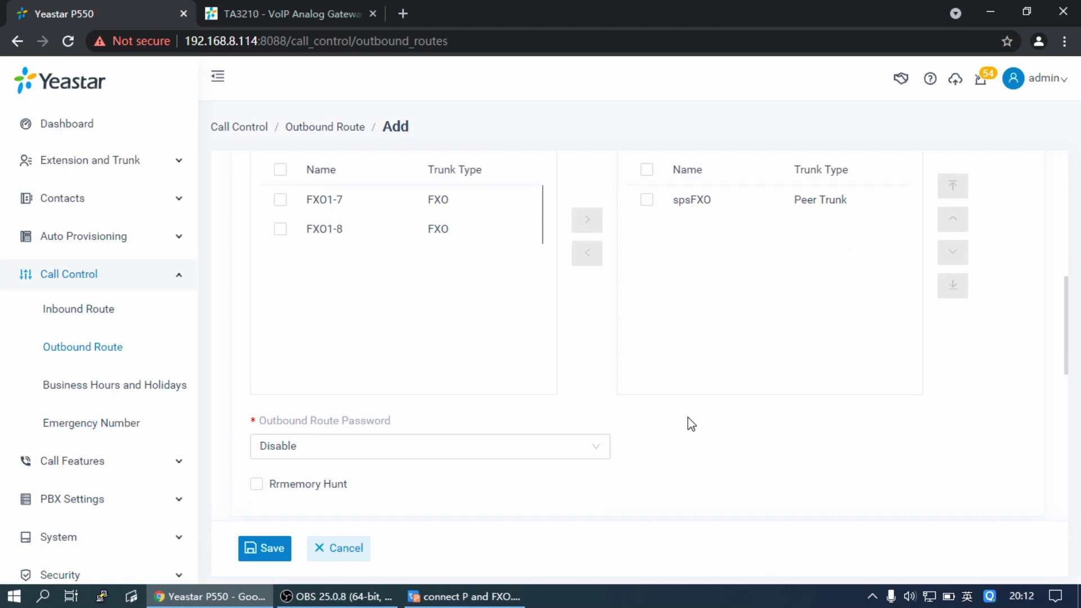
scroll(688, 421, down, 5)
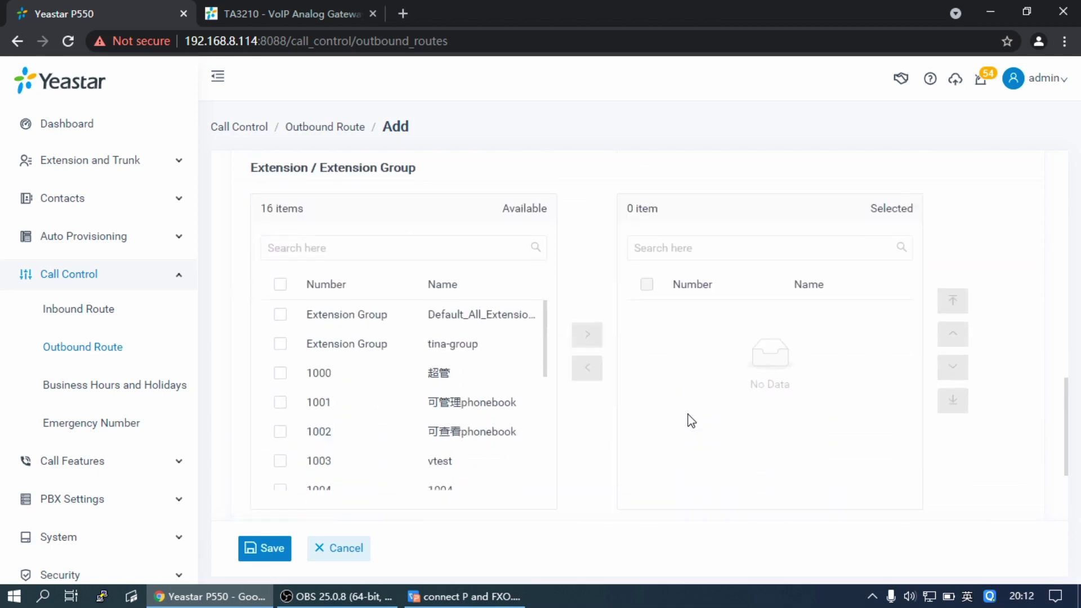
scroll(440, 404, down, 3)
scroll(440, 404, down, 2)
scroll(422, 383, up, 1)
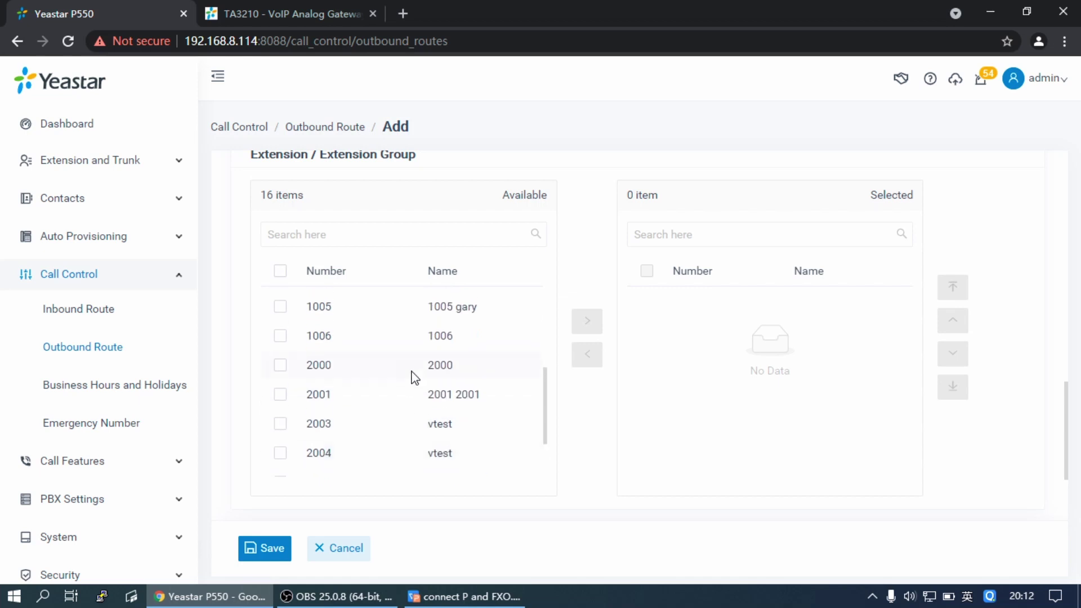
double_click(403, 373)
double_click(400, 370)
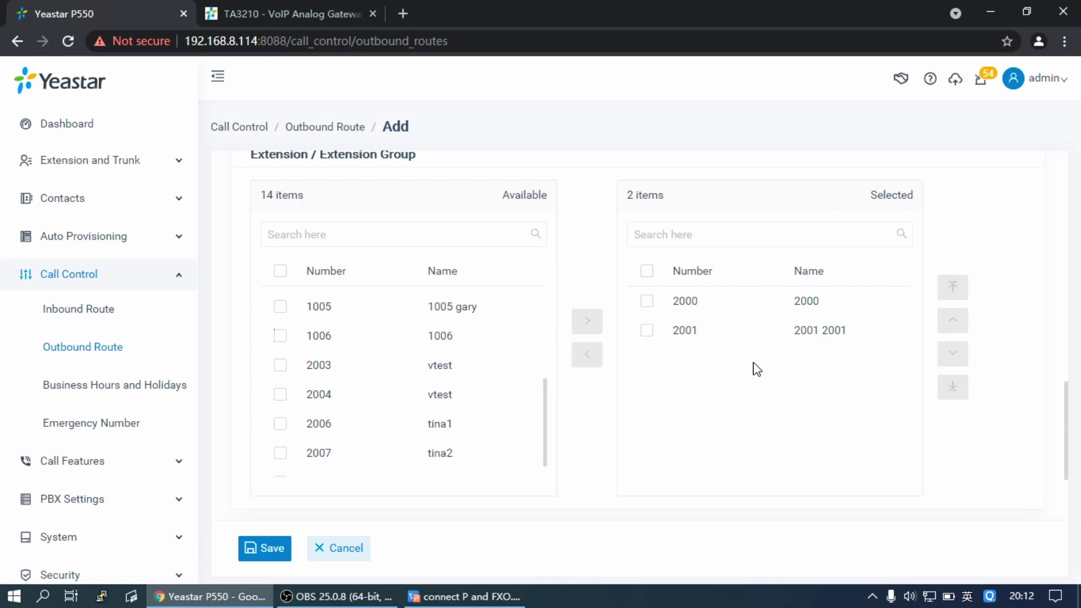
click(265, 549)
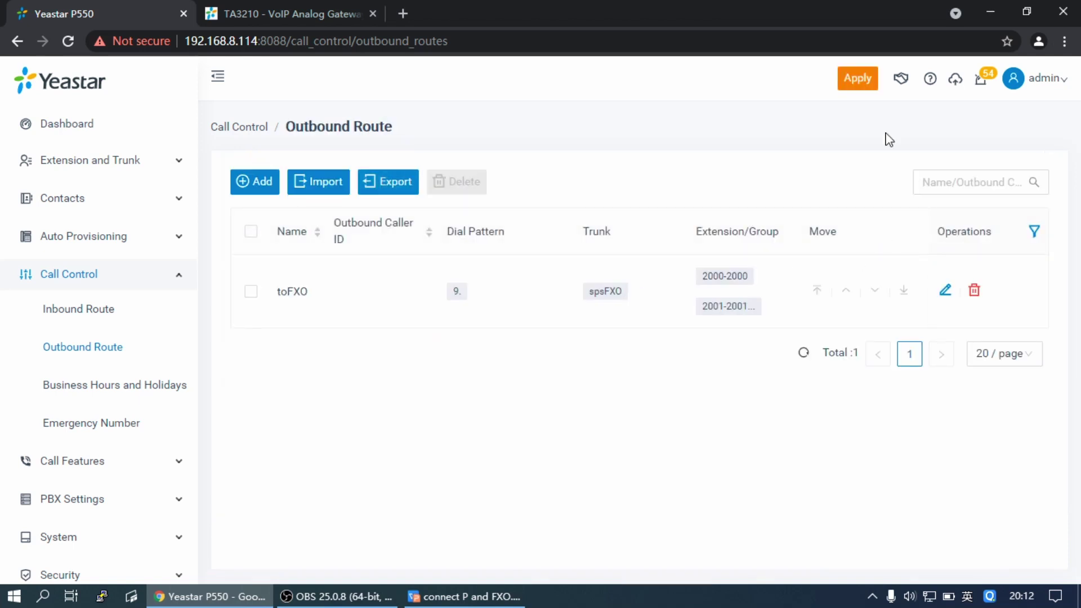
click(862, 84)
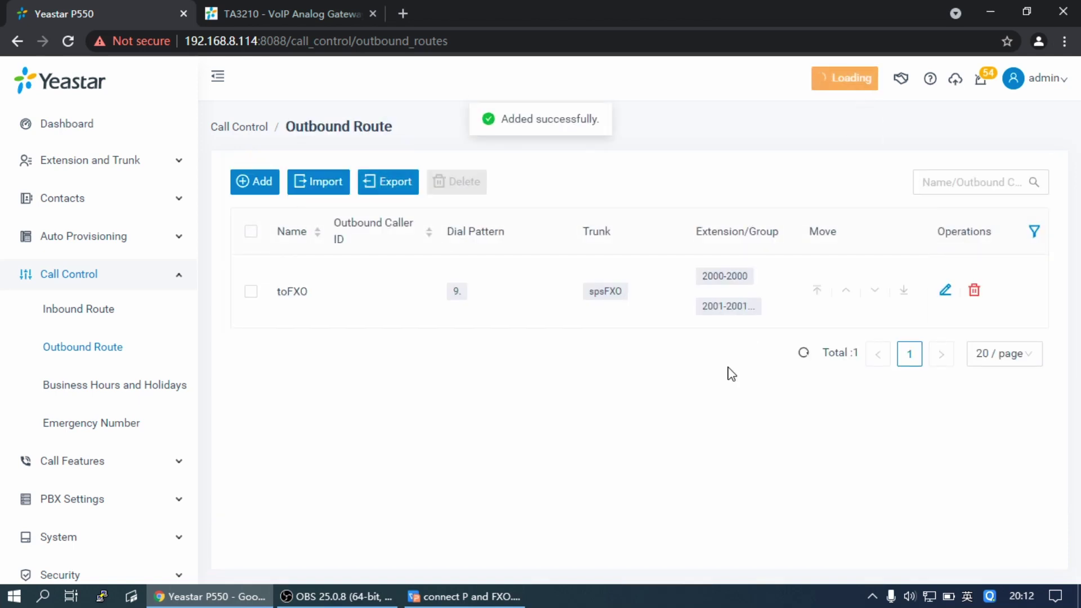
Switch to the TA3210 gateway and add an IP->Port route named fromP-series
key(ctrl+Tab)
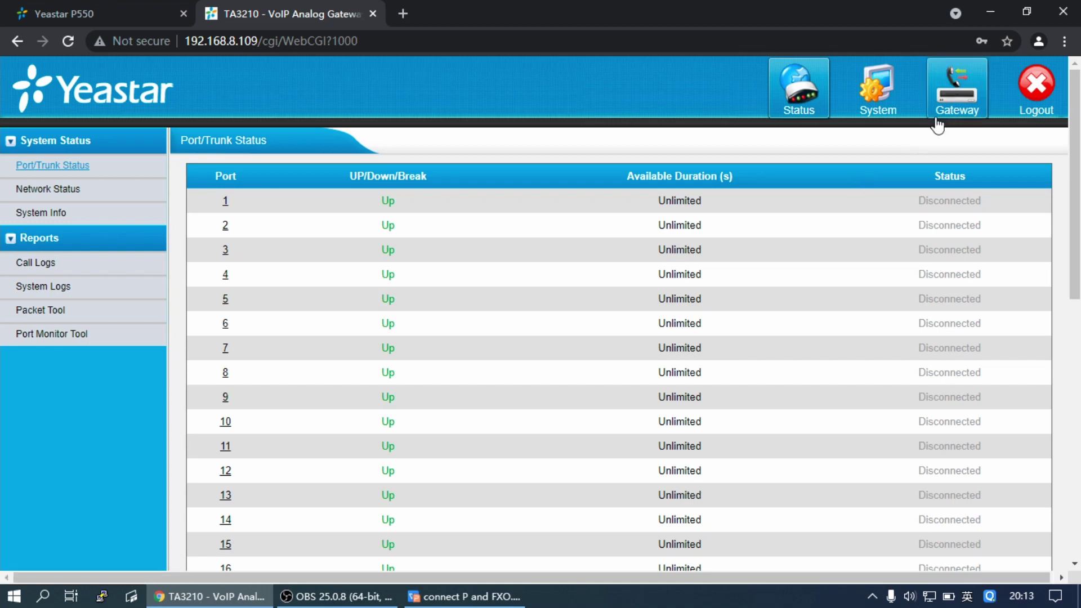
click(958, 106)
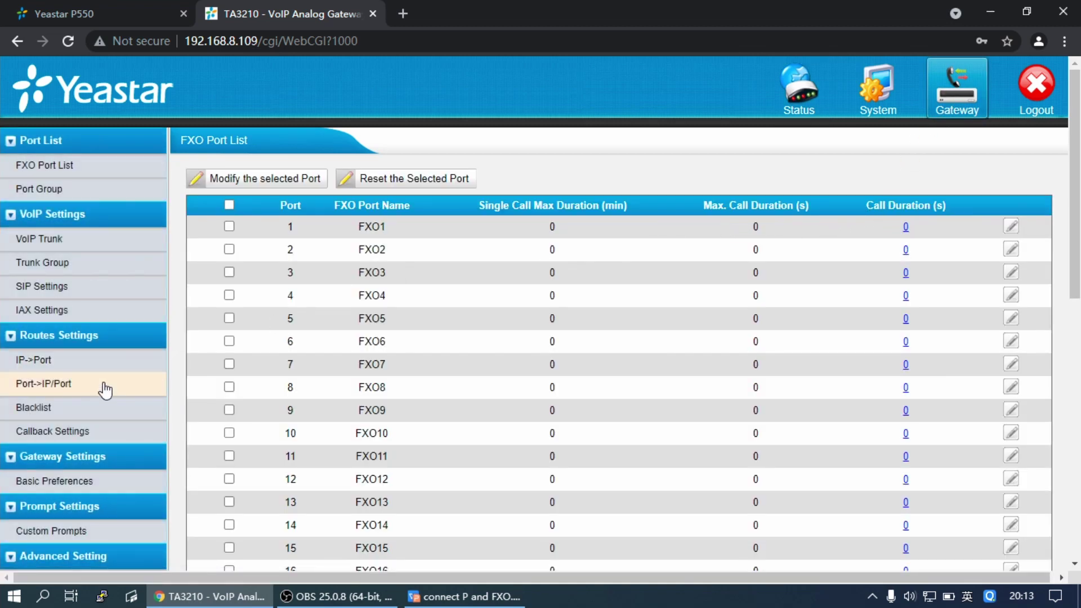
click(83, 363)
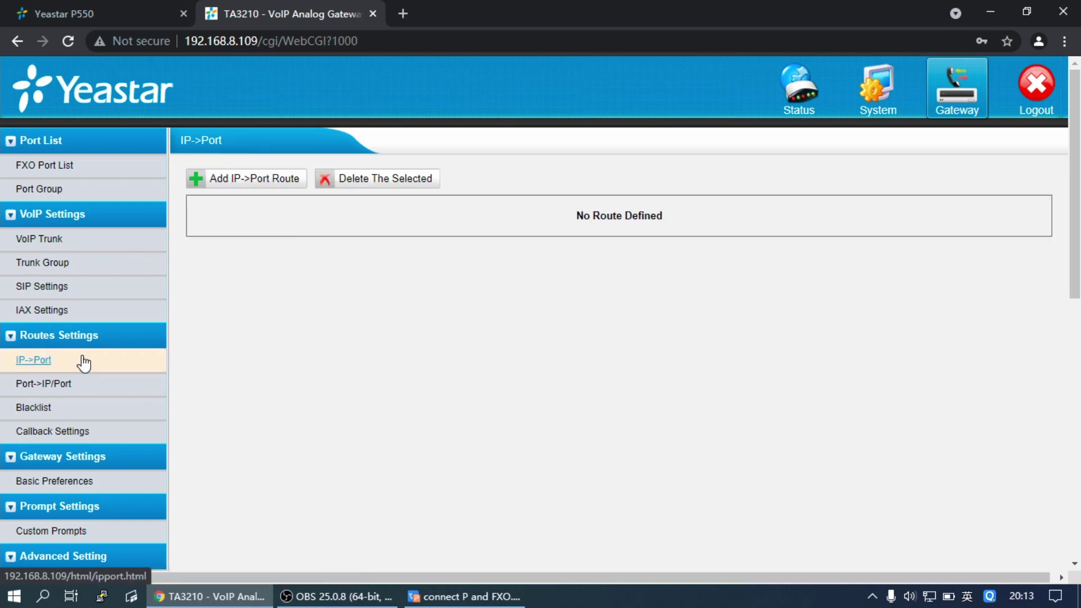
click(265, 183)
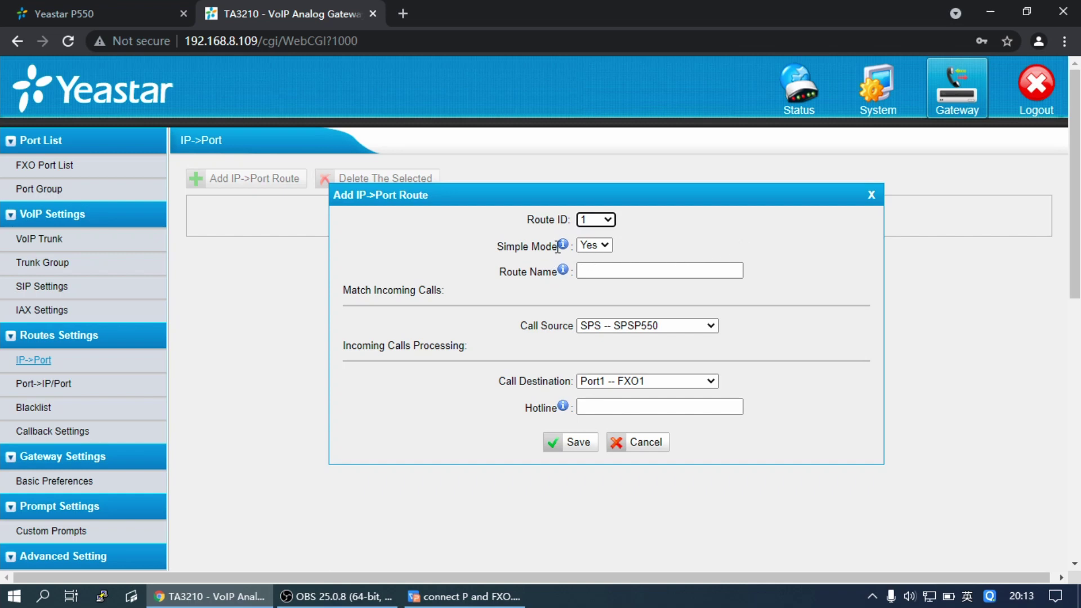
click(617, 273)
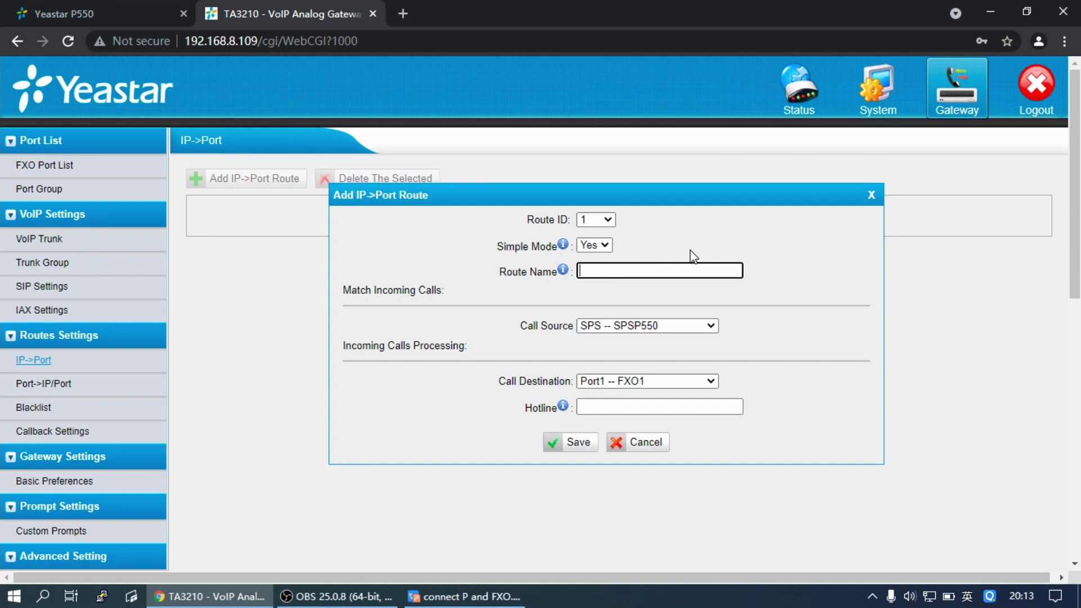
text(from)
key(shift)
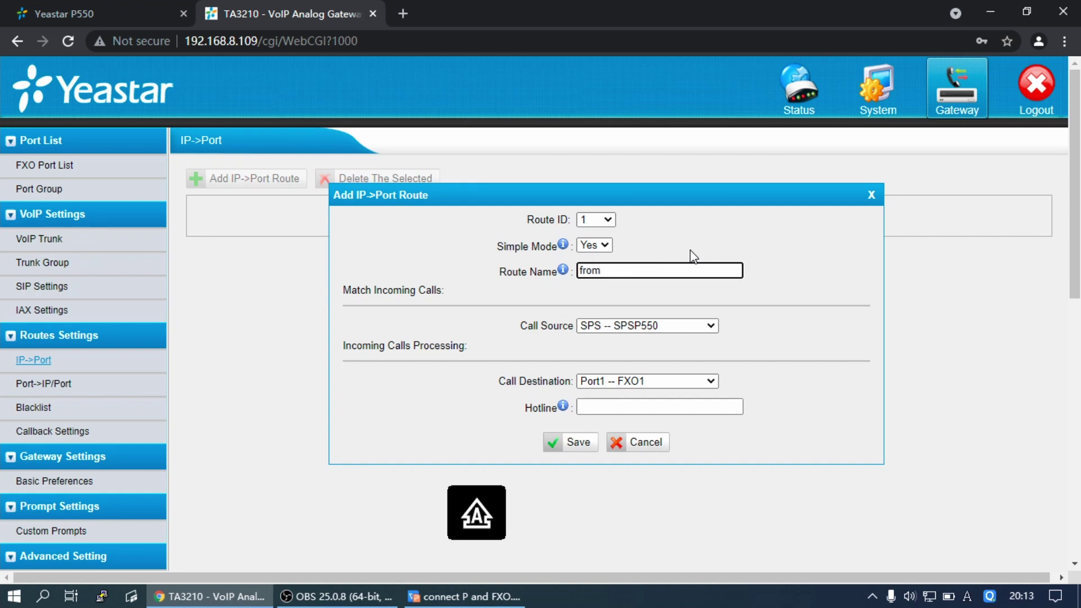
text(P)
key(Caps_Lock)
text(-series)
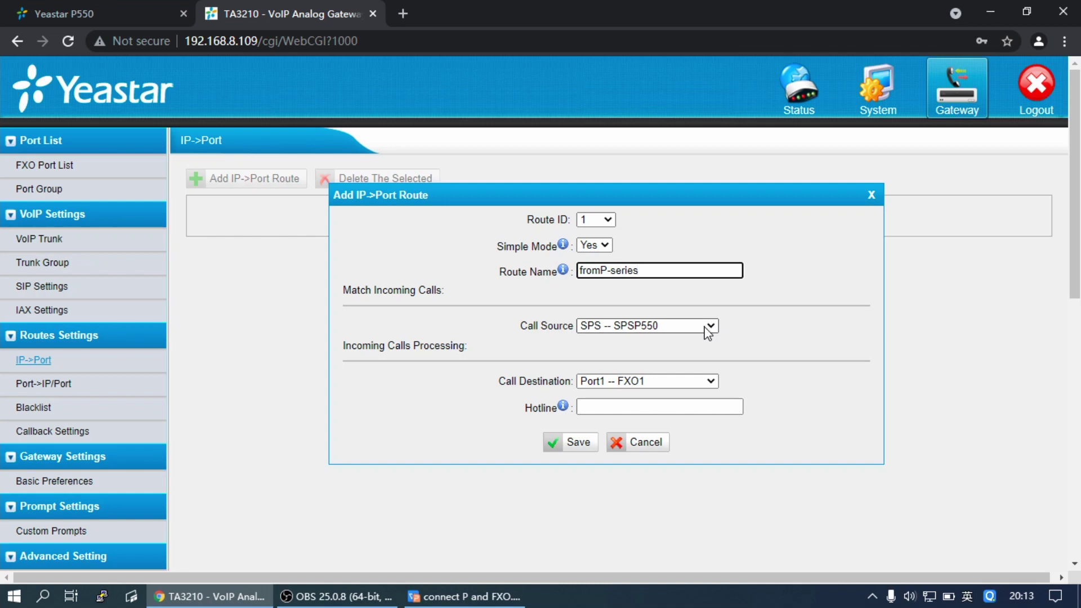
Save the fromP-series route with SPSP550 as call source and Port1 -- FXO1 as destination, and apply the changes on the gateway
click(705, 327)
click(704, 327)
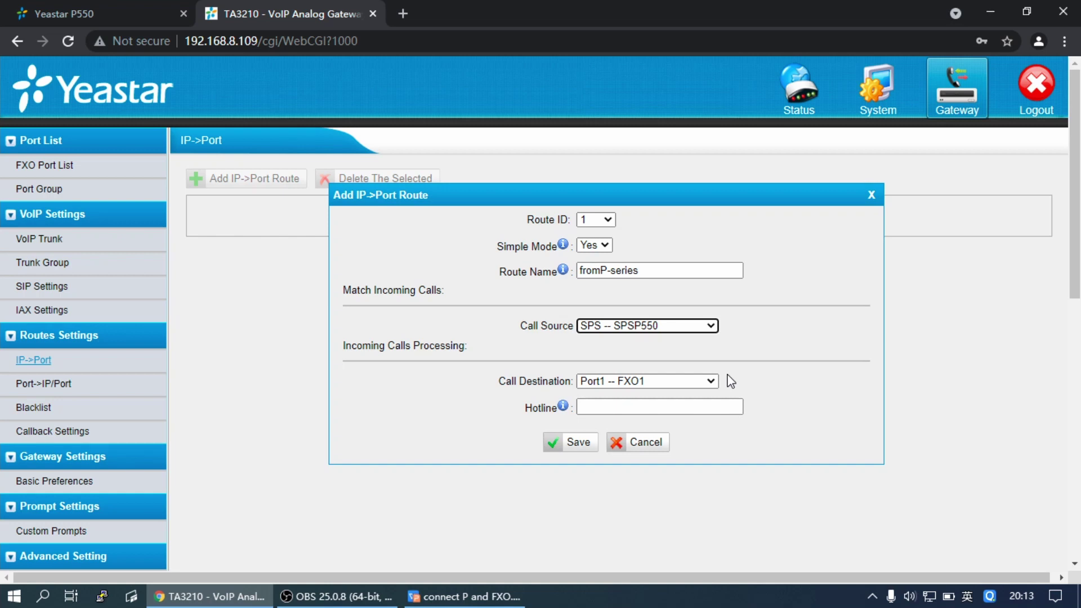
click(570, 443)
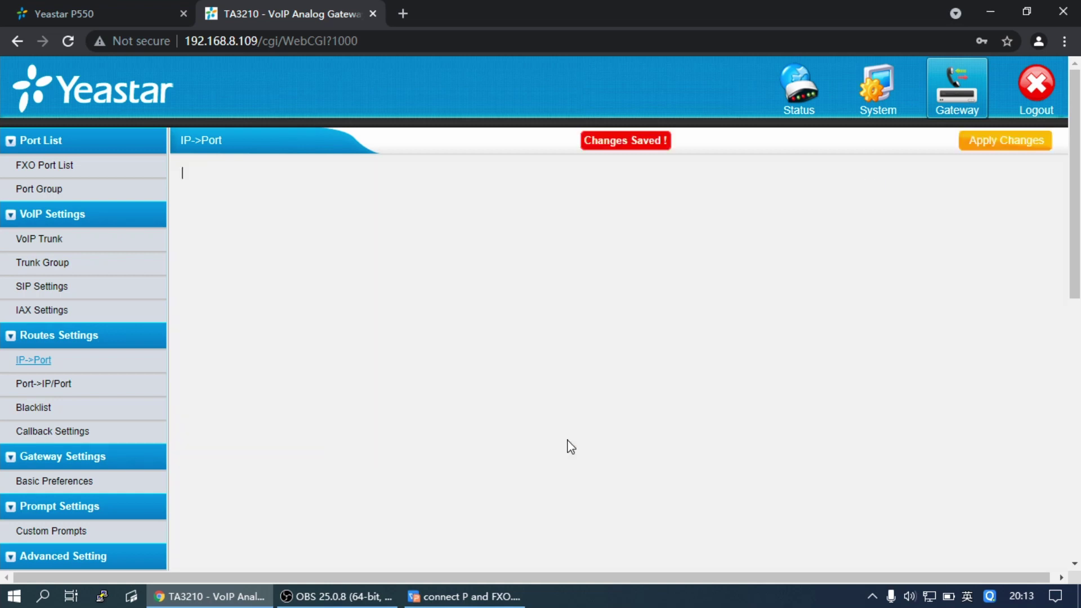
click(983, 141)
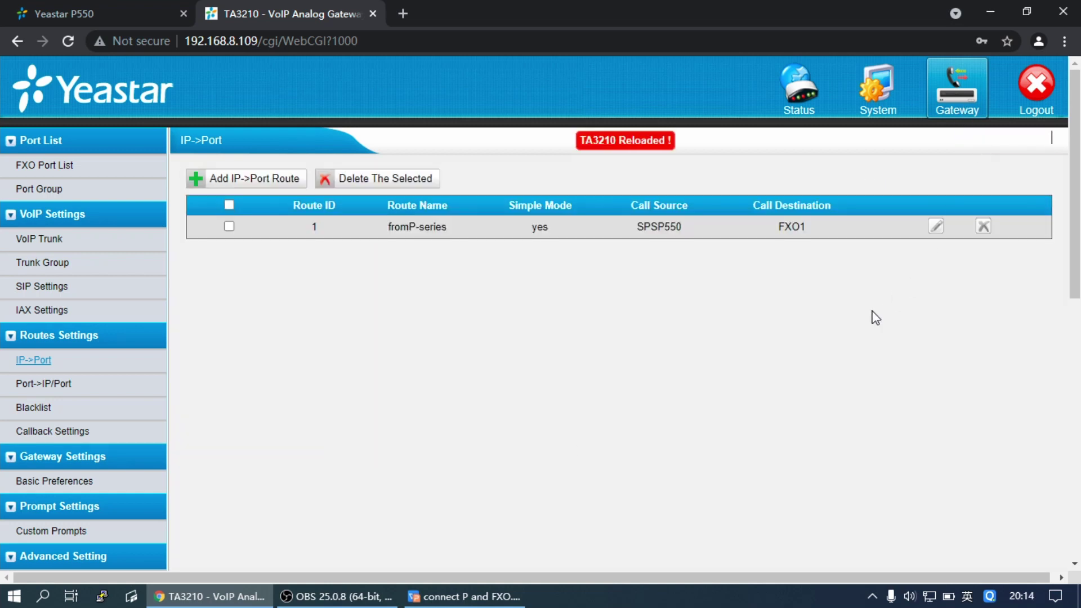